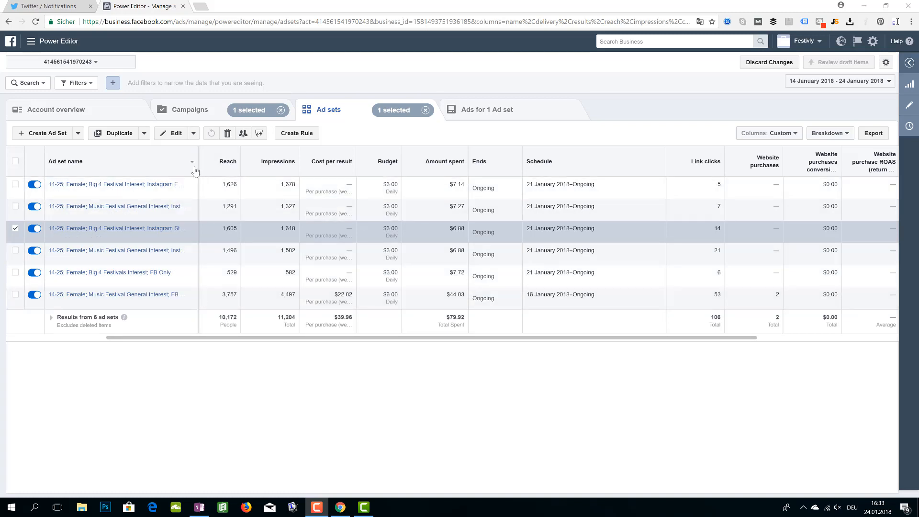
Widen the Ad set name column to fit the longer names and look through the delivery breakdown options.
left_click_drag(196, 170, 230, 170)
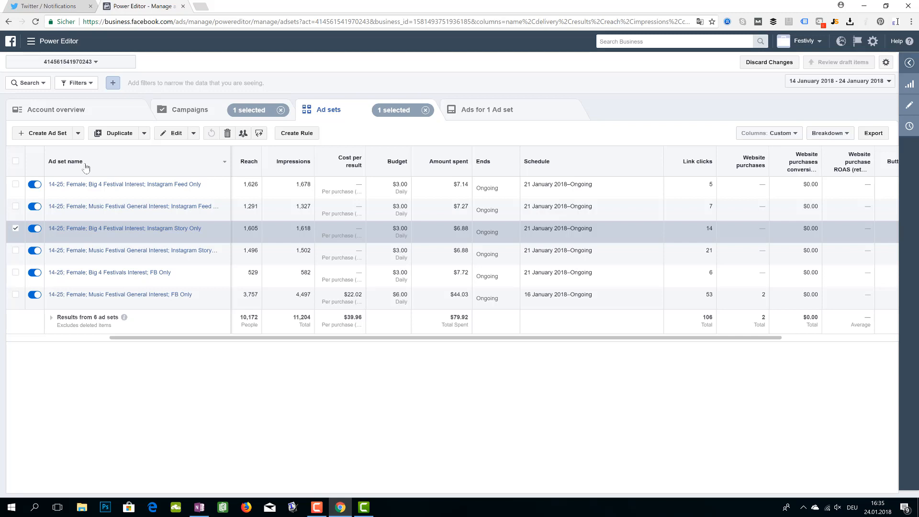
left_click(816, 135)
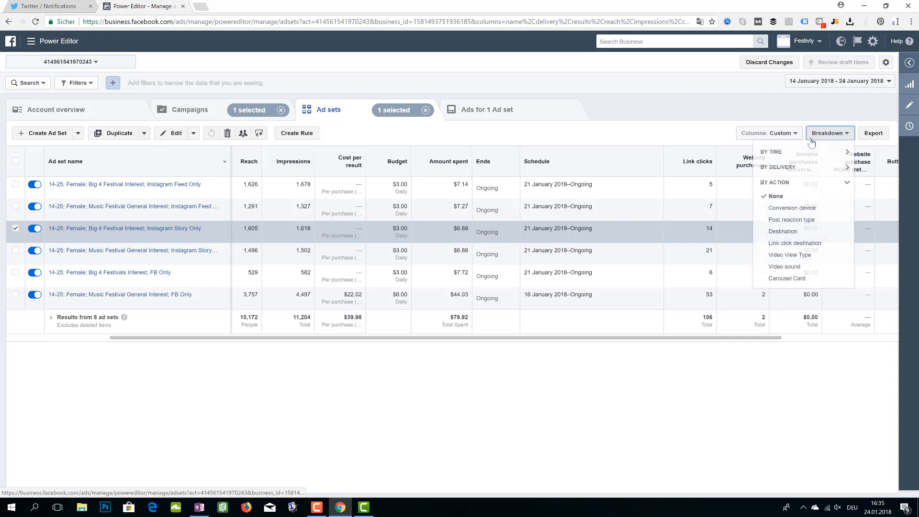
left_click(797, 167)
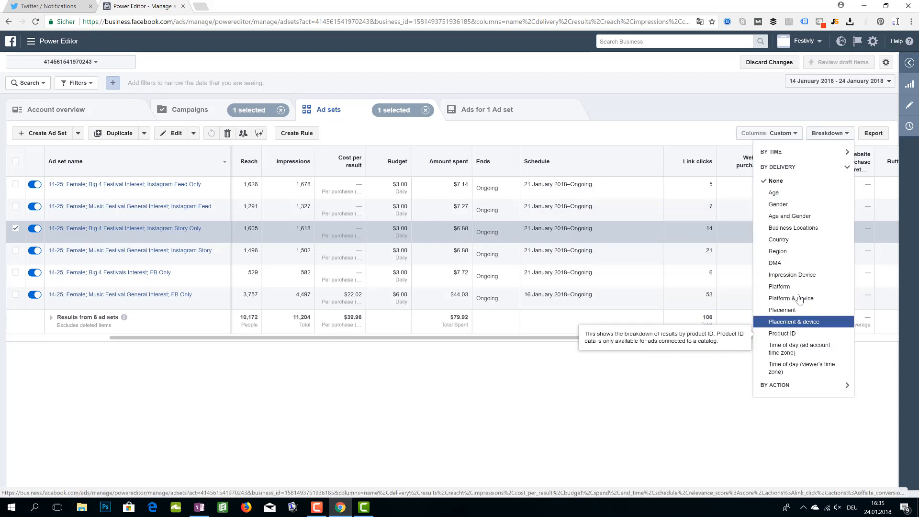
left_click(692, 399)
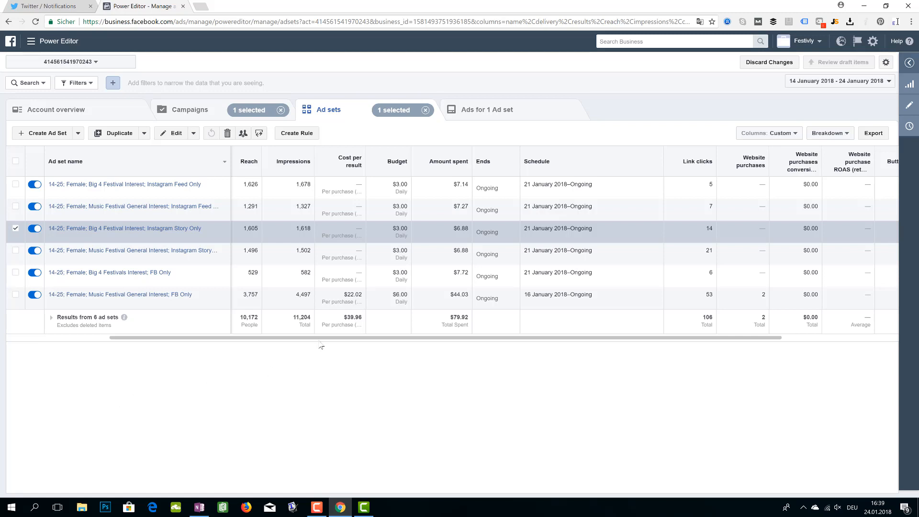
Examine the link clicks, website purchases, adds to basket and checkouts initiated for the ad sets.
left_click_drag(435, 342, 574, 358)
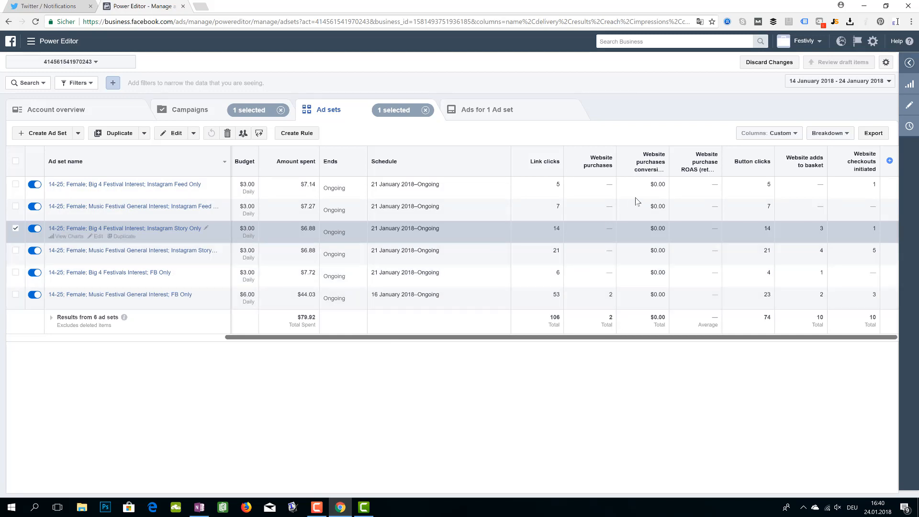
mouse_move(652, 154)
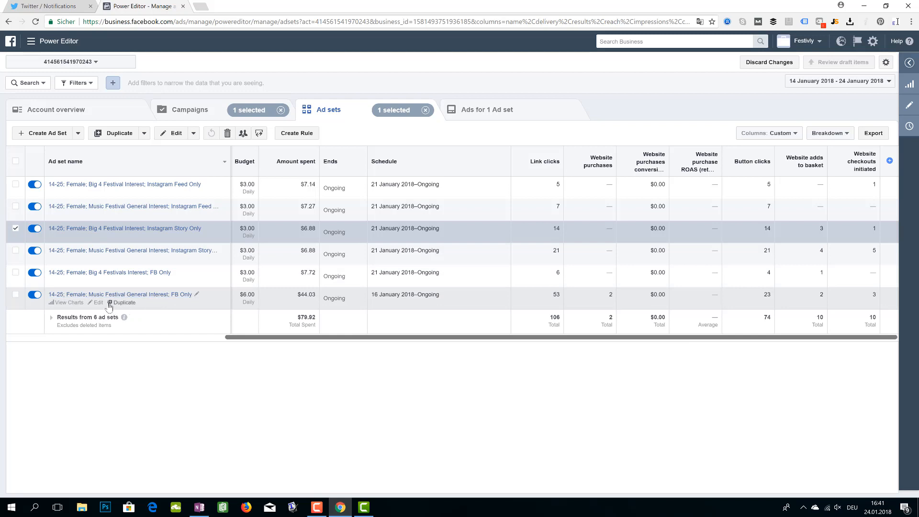
Open the "14-25; Female; Music Festival General Interest; FB Only" ad set for editing and check its potential reach and audience details.
left_click(98, 303)
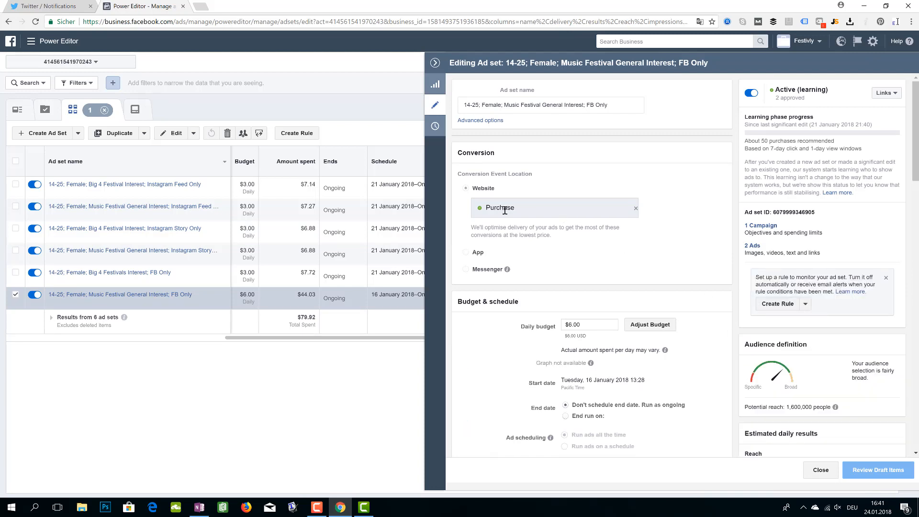
scroll(543, 258, "down", 3)
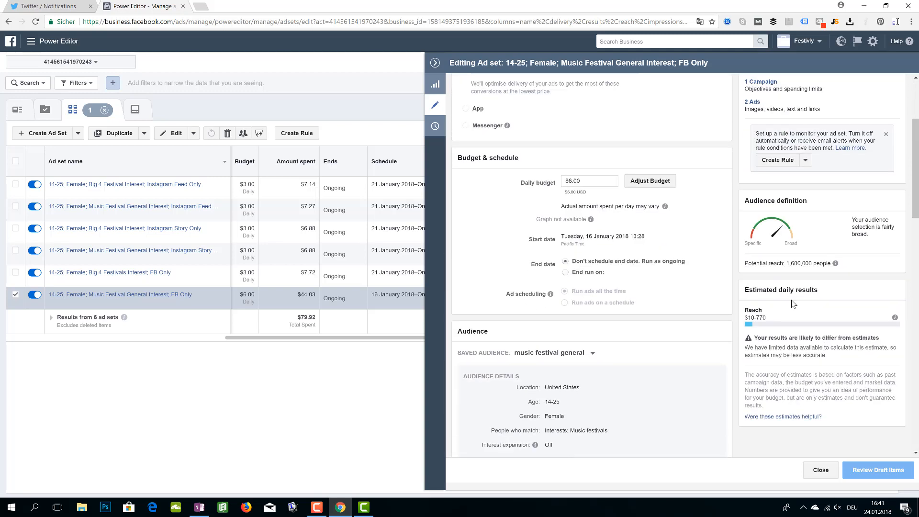
left_click_drag(791, 264, 839, 272)
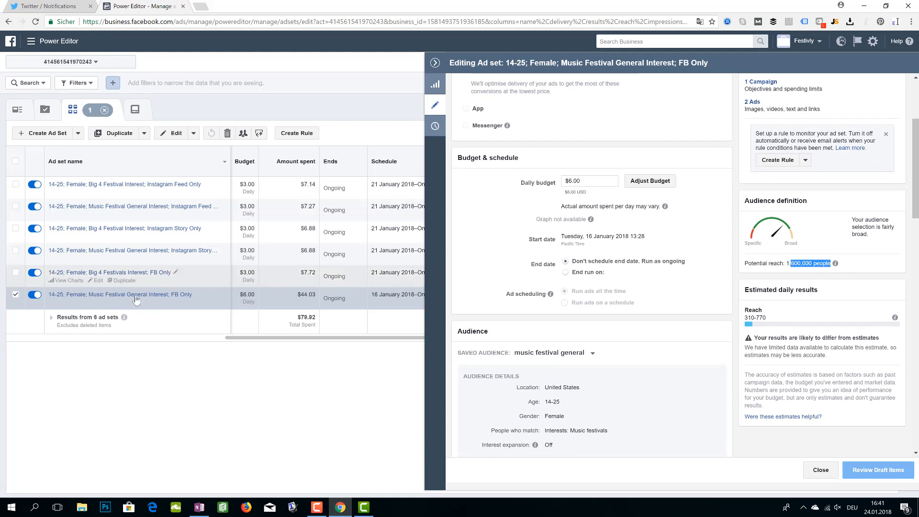
scroll(541, 337, "down", 5)
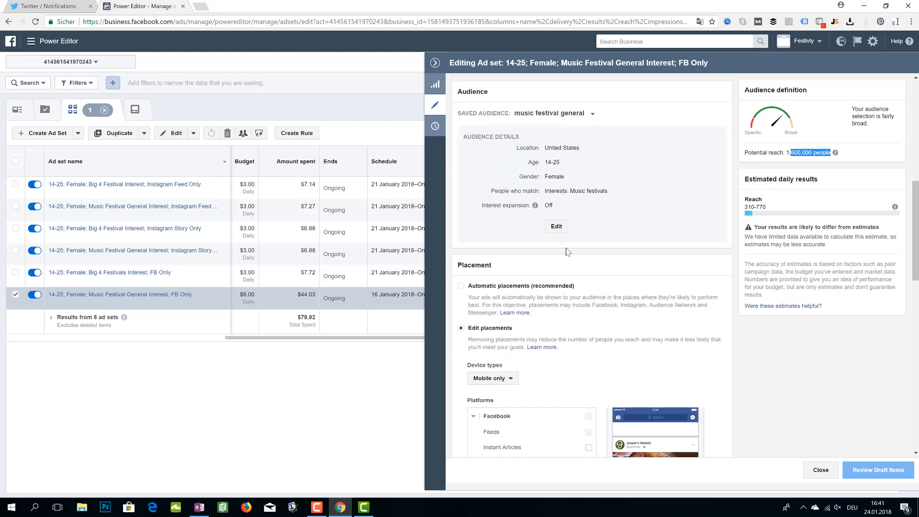
left_click_drag(556, 207, 537, 207)
Examine the ad set's placement settings, mobile device options, and optimisation and delivery settings.
scroll(532, 334, "down", 2)
scroll(532, 334, "down", 5)
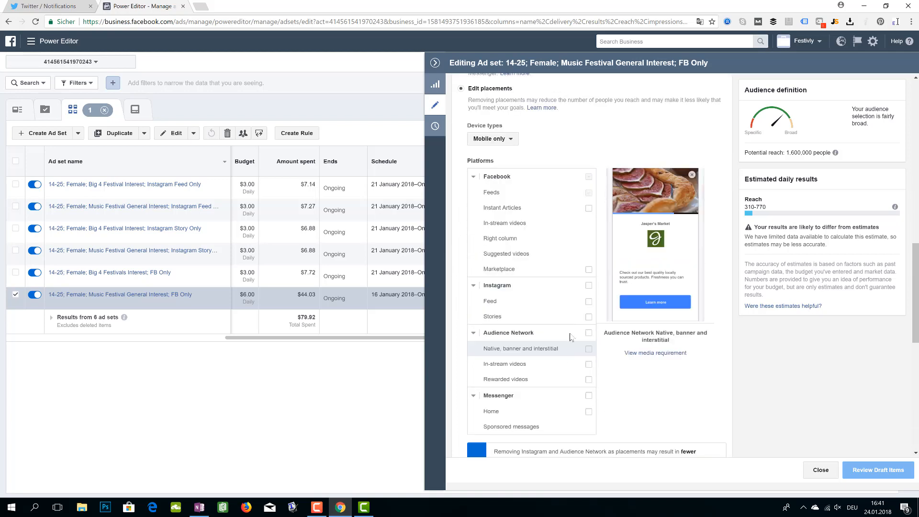
scroll(590, 287, "up", 12)
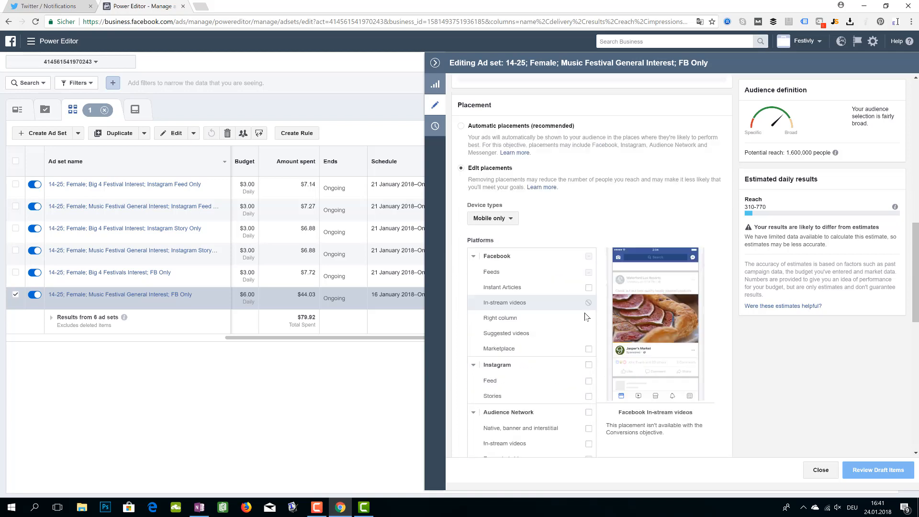
scroll(590, 343, "down", 5)
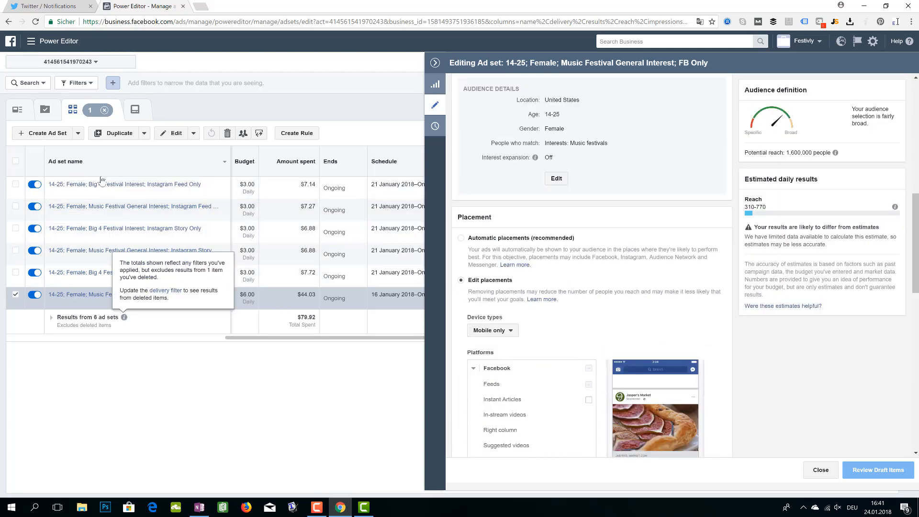
scroll(608, 316, "down", 2)
scroll(608, 316, "down", 4)
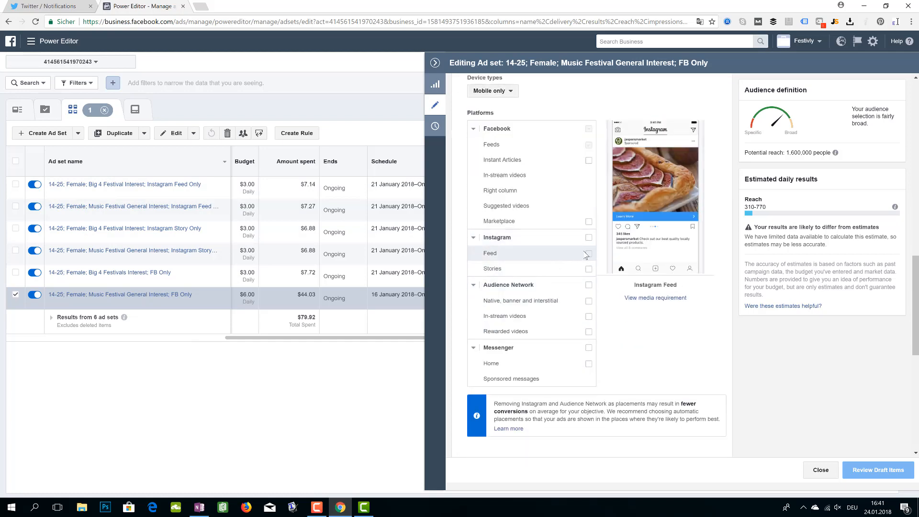
scroll(648, 390, "down", 5)
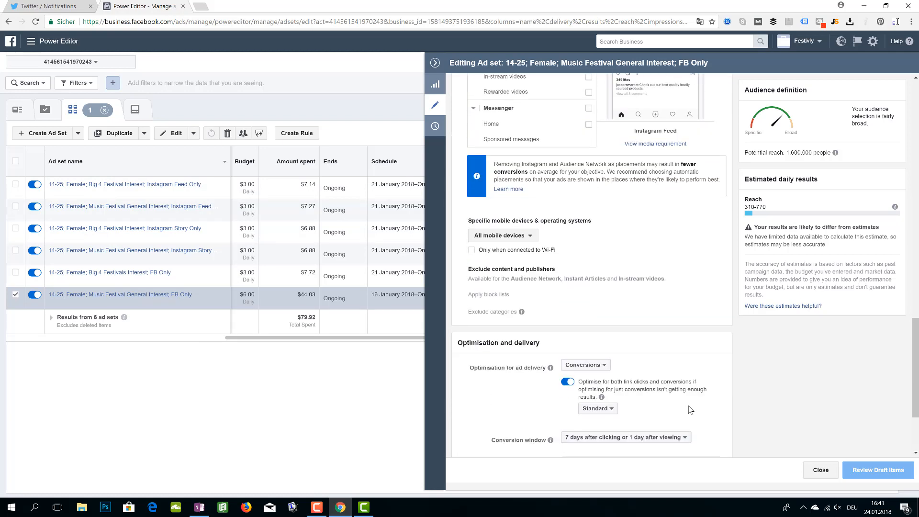
scroll(685, 409, "up", 10)
scroll(690, 410, "up", 4)
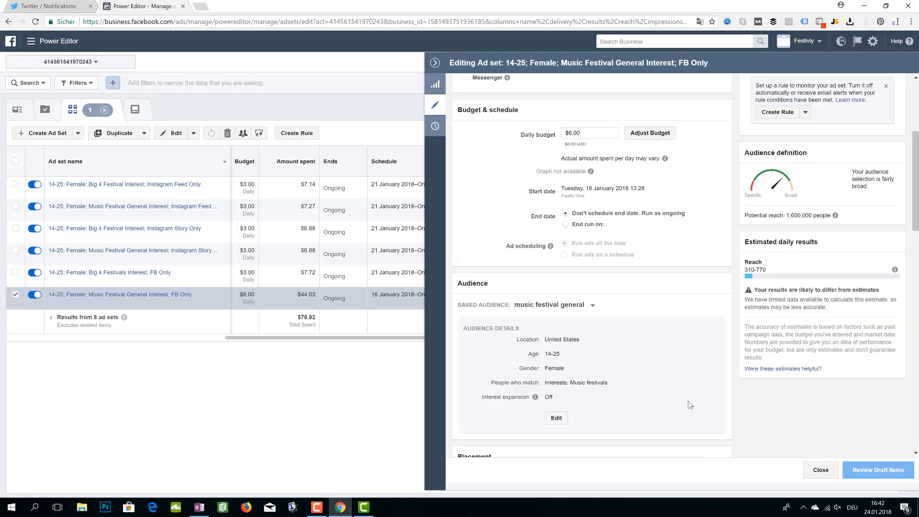
Try narrowing the music festival general audience with an additional detailed targeting condition, closing the audience editor without updating.
left_click(556, 419)
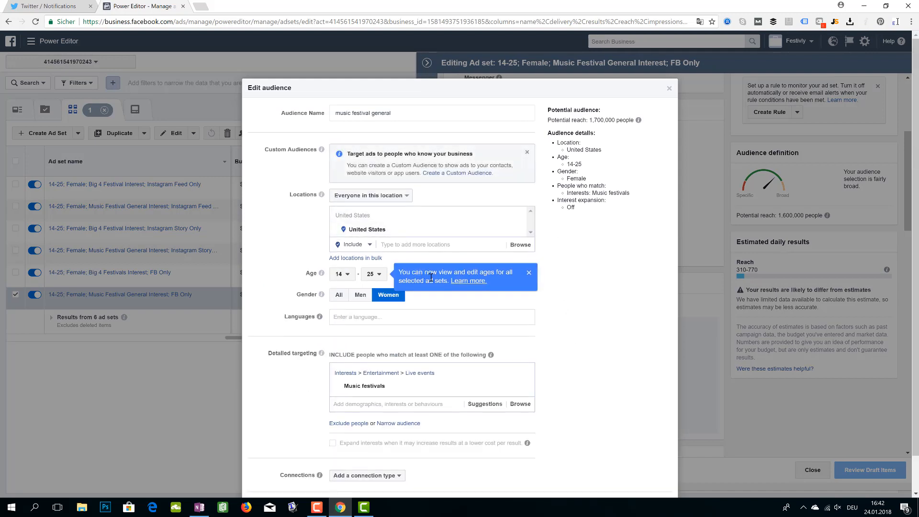
mouse_move(376, 354)
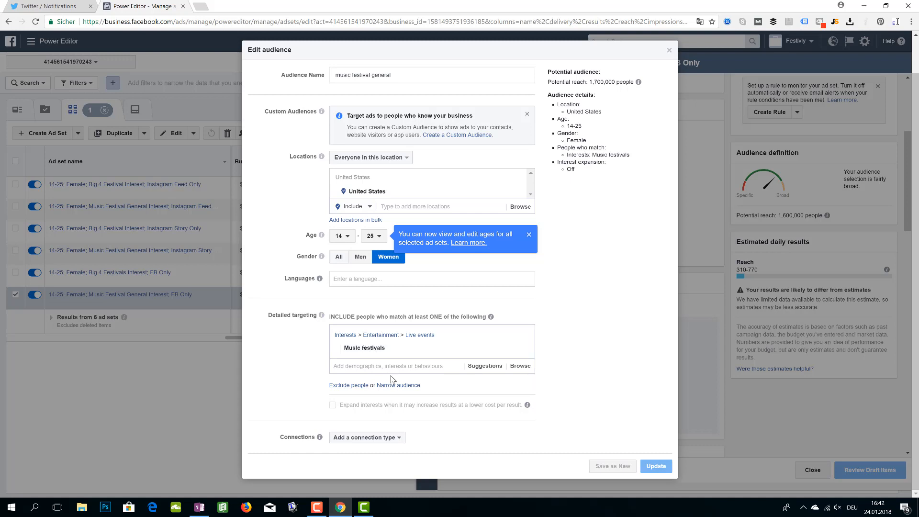
left_click(393, 388)
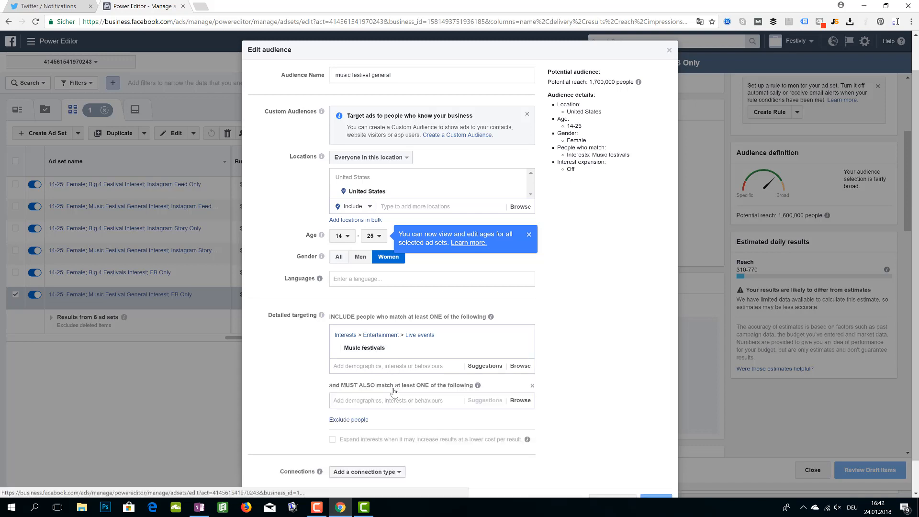
left_click(393, 367)
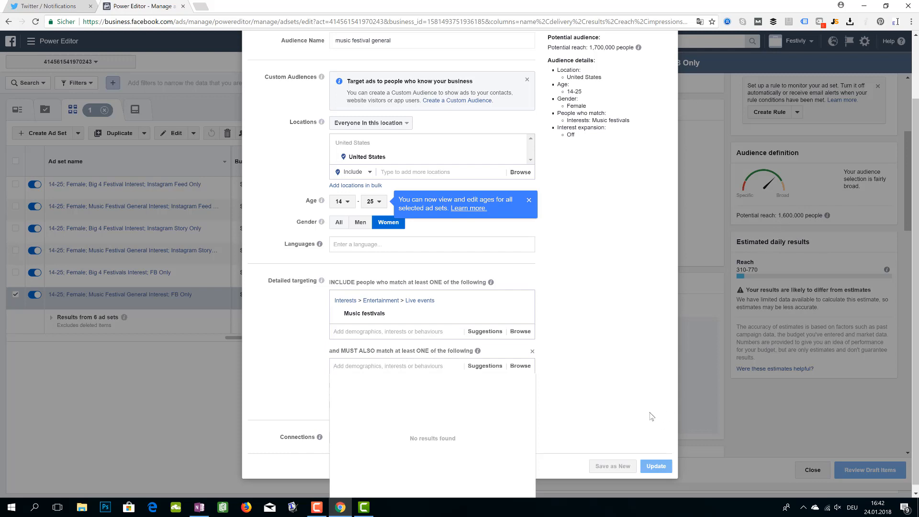
left_click(637, 362)
scroll(646, 179, "up", 2)
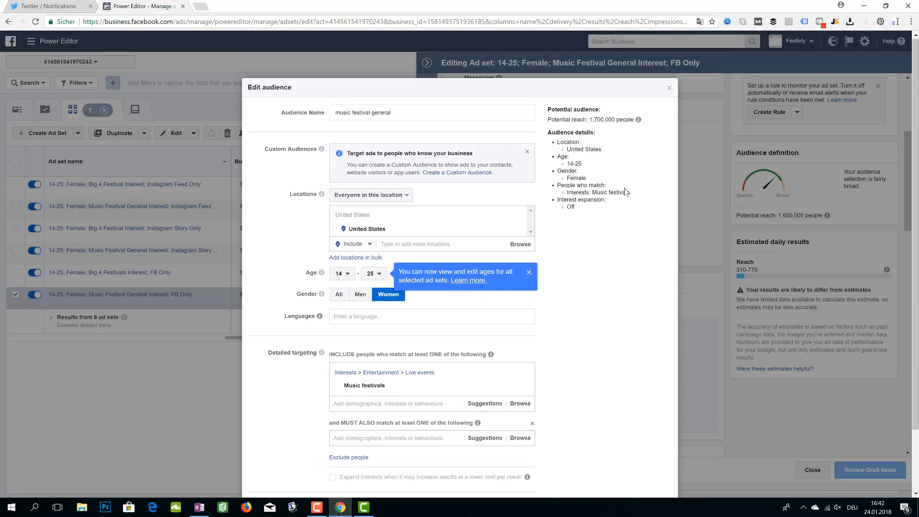
left_click(670, 88)
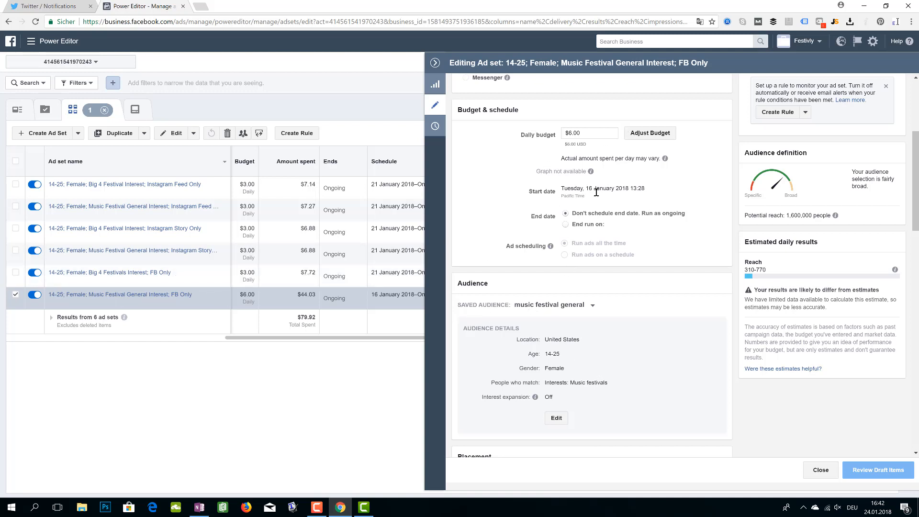
Review the ad set's age range, location, budget and conversion event, and close the ad set editor.
scroll(596, 192, "up", 4)
scroll(667, 299, "down", 5)
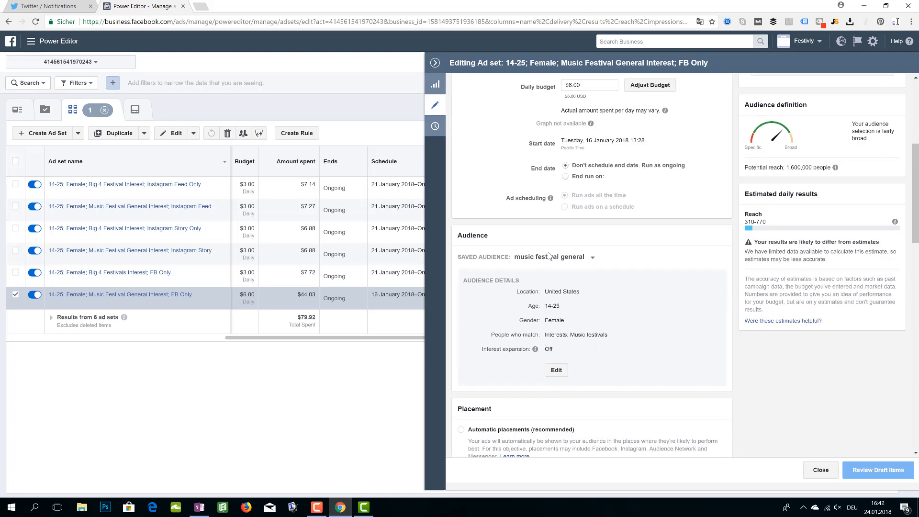
left_click_drag(562, 309, 552, 309)
scroll(583, 389, "up", 3)
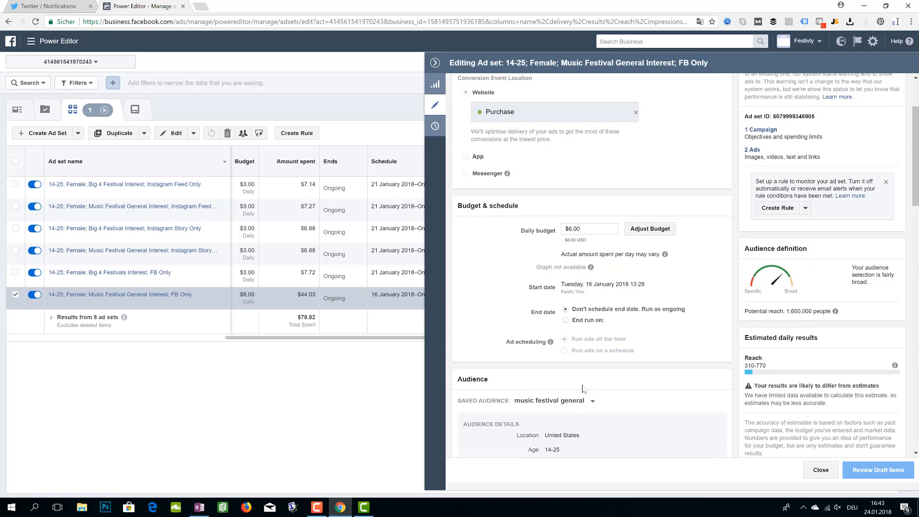
left_click_drag(584, 437, 544, 436)
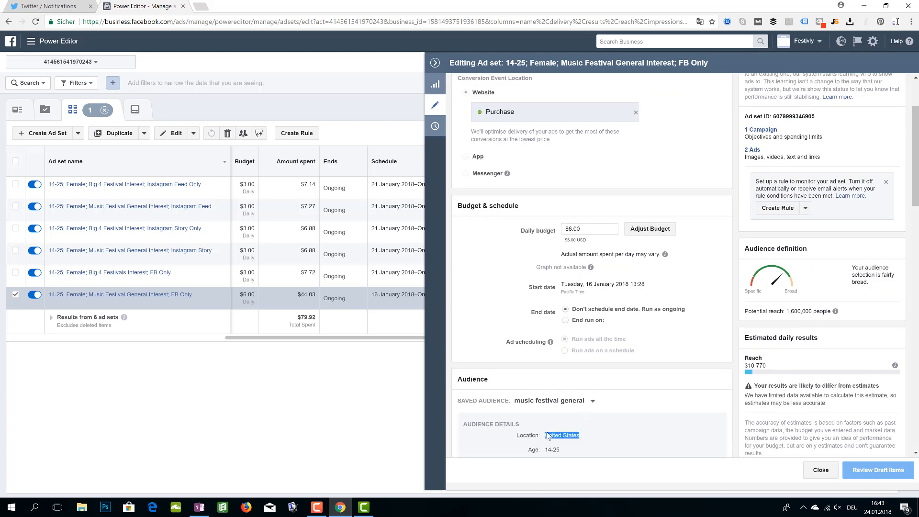
left_click(617, 443)
scroll(700, 354, "up", 2)
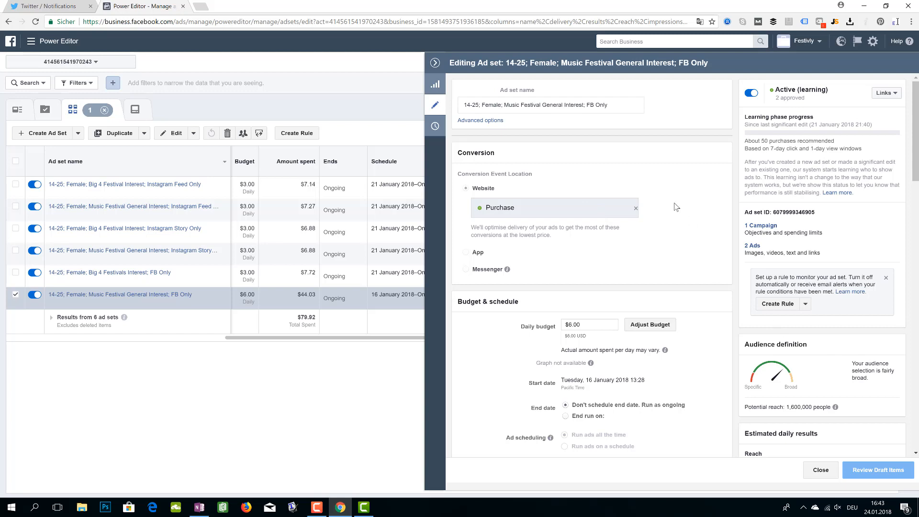
left_click(435, 63)
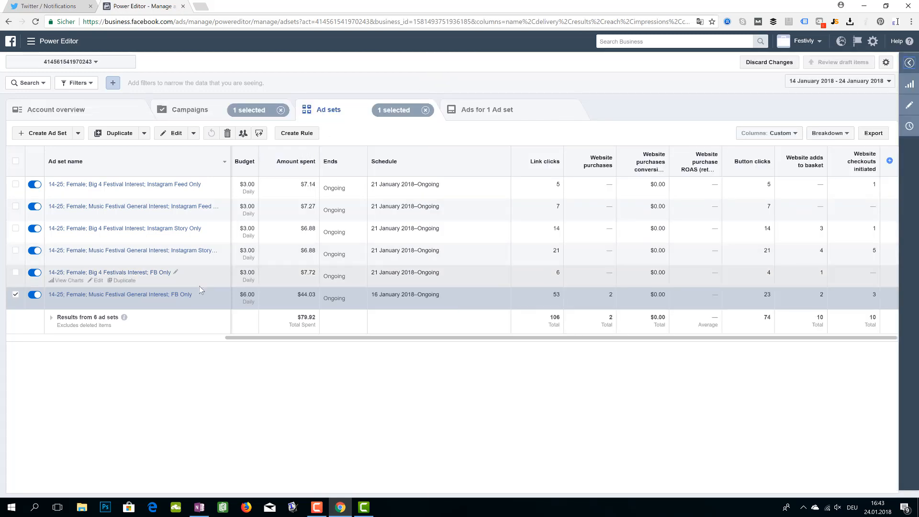
Open the "Full Product Line; Gigi Pic w/ Surrounding Products" ad from the FB Only music festival ad set and examine its carousel creative and preview.
left_click(190, 297)
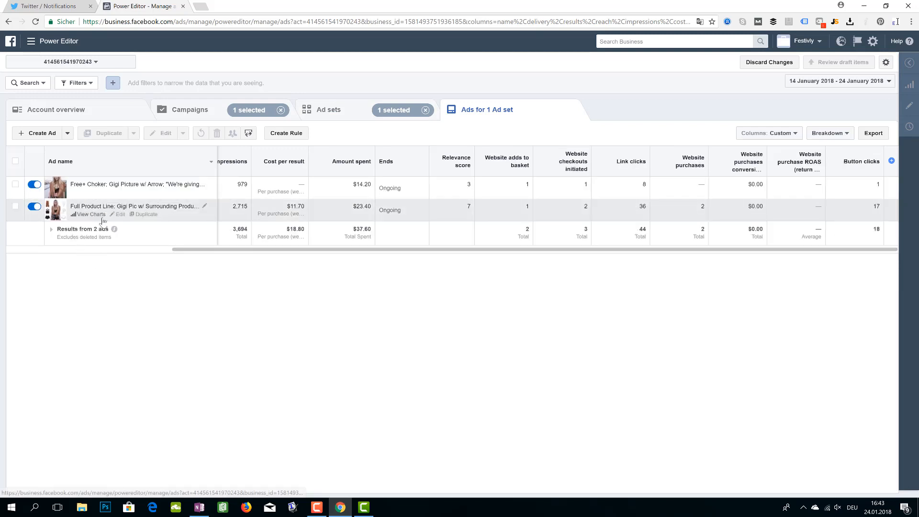
left_click(115, 216)
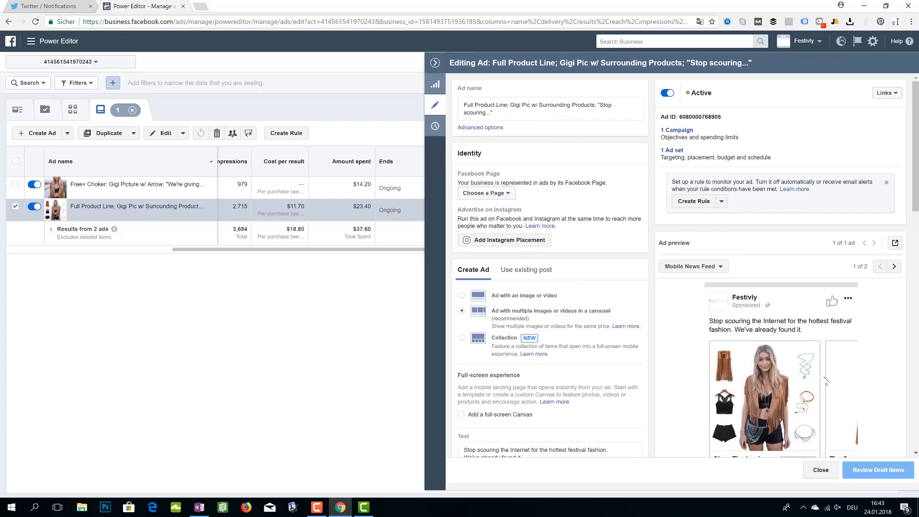
scroll(827, 382, "down", 2)
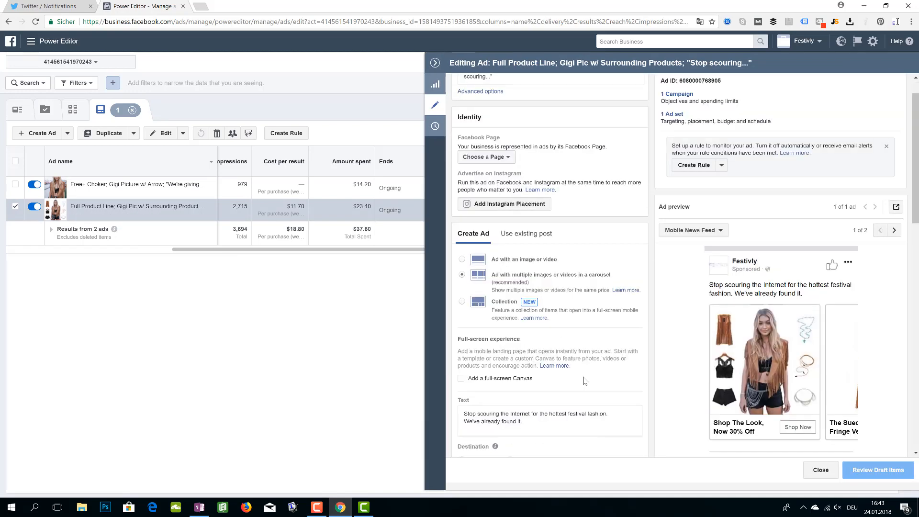
scroll(696, 407, "down", 2)
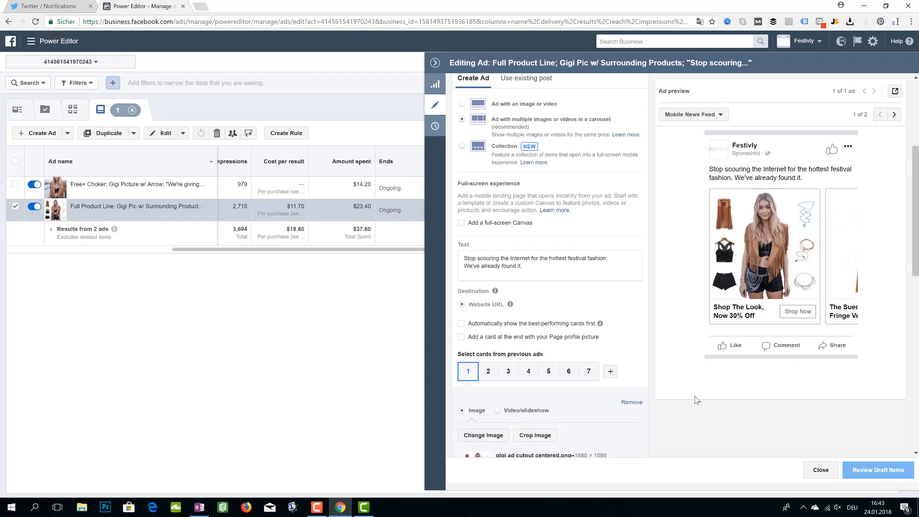
scroll(692, 401, "up", 4)
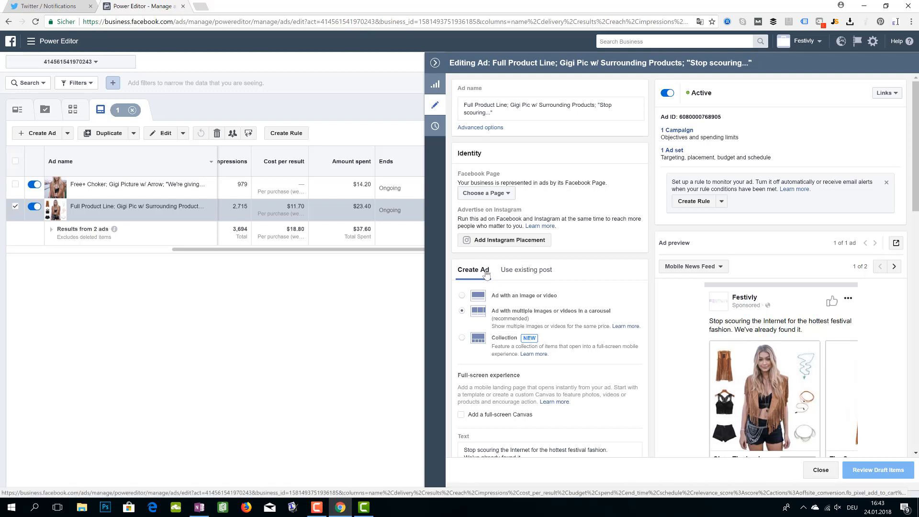
Switch the Full Product Line ad to use an existing post and open its post ID entry.
left_click(512, 271)
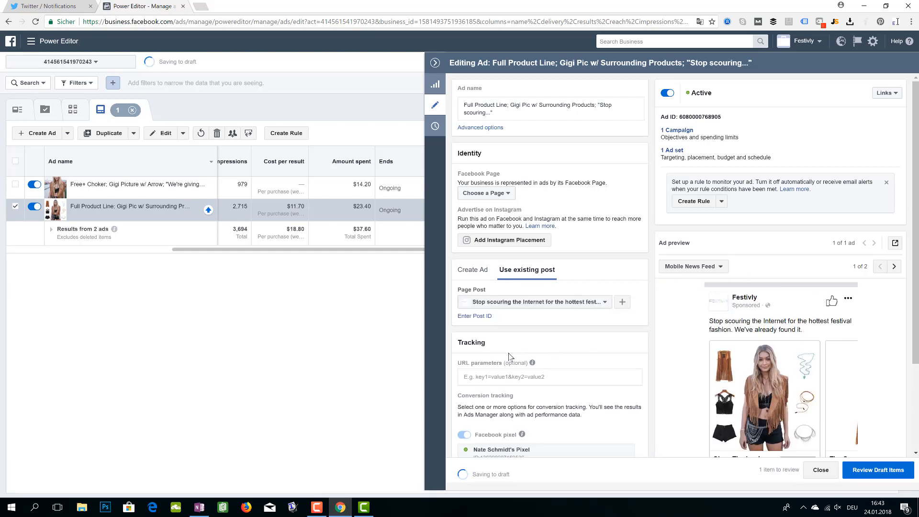
left_click(478, 317)
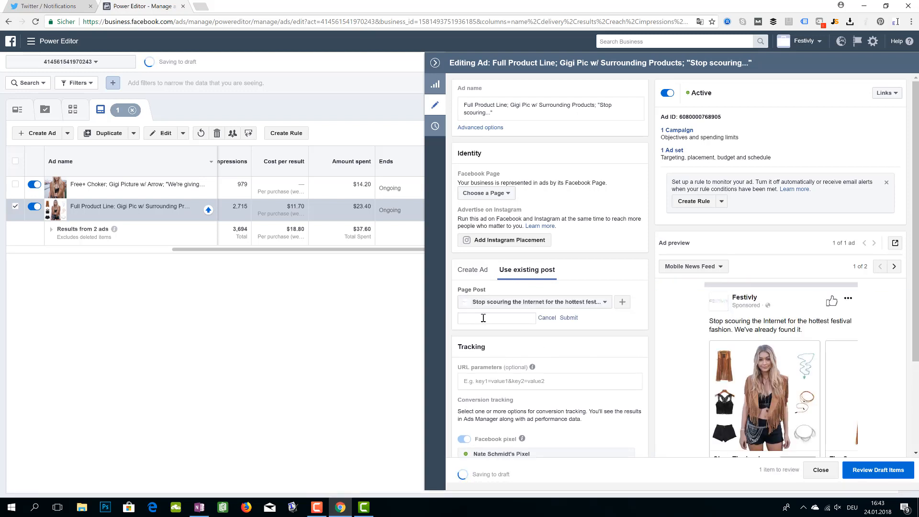
Open the Page posts tool in a separate tab, check its list of selectable pages, and return to the ad being edited.
left_click(31, 43)
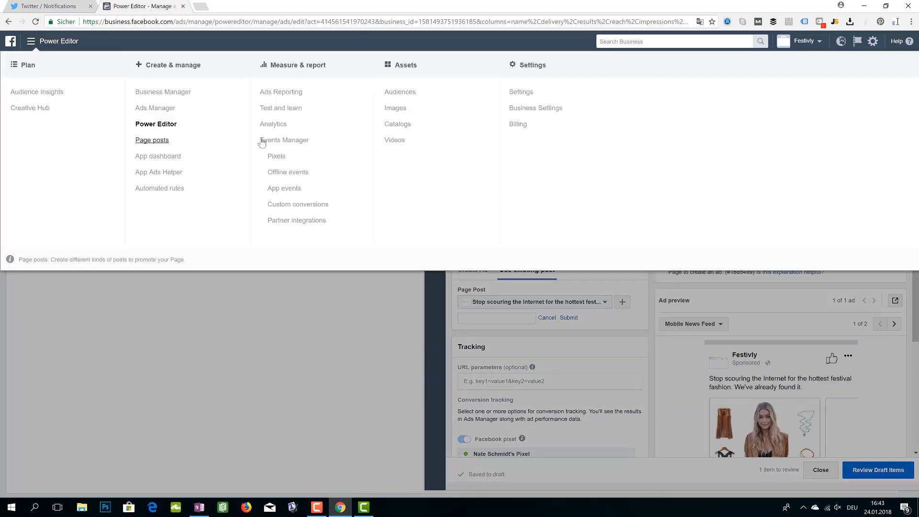
right_click(162, 143)
left_click(192, 146)
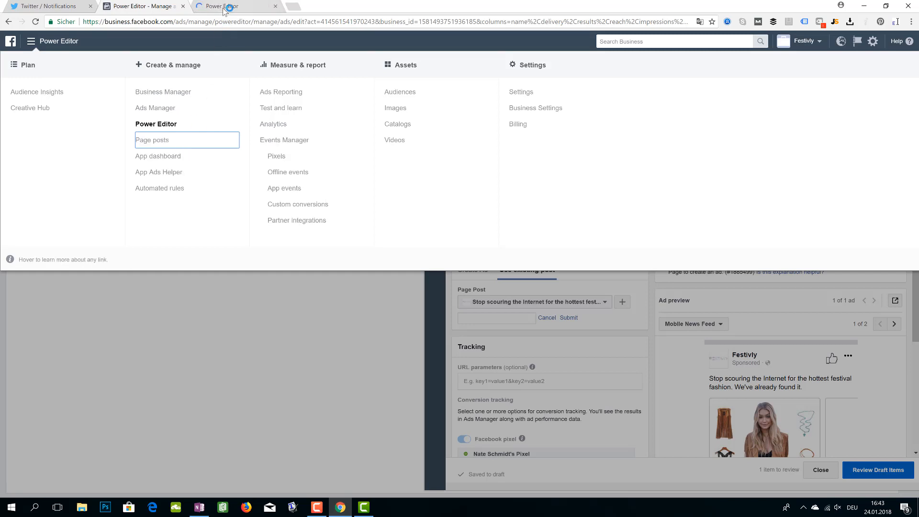
left_click(227, 7)
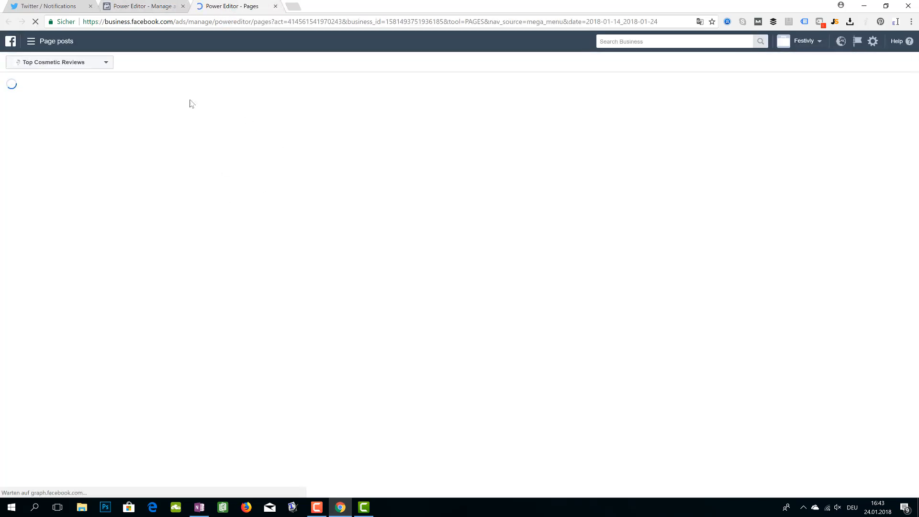
left_click(98, 63)
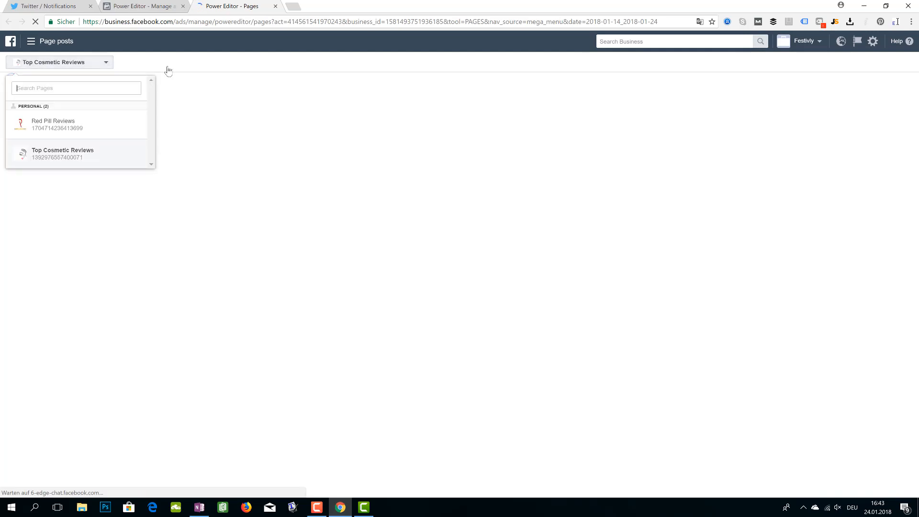
left_click(164, 7)
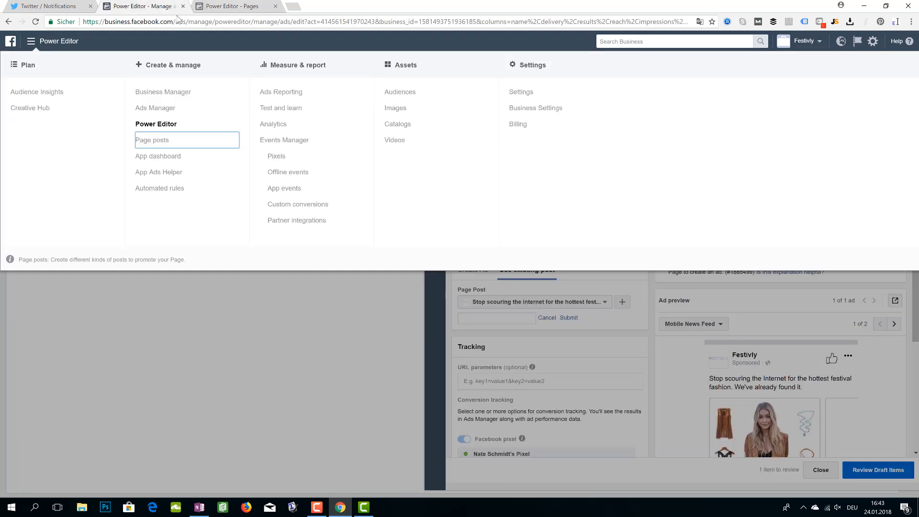
left_click(327, 337)
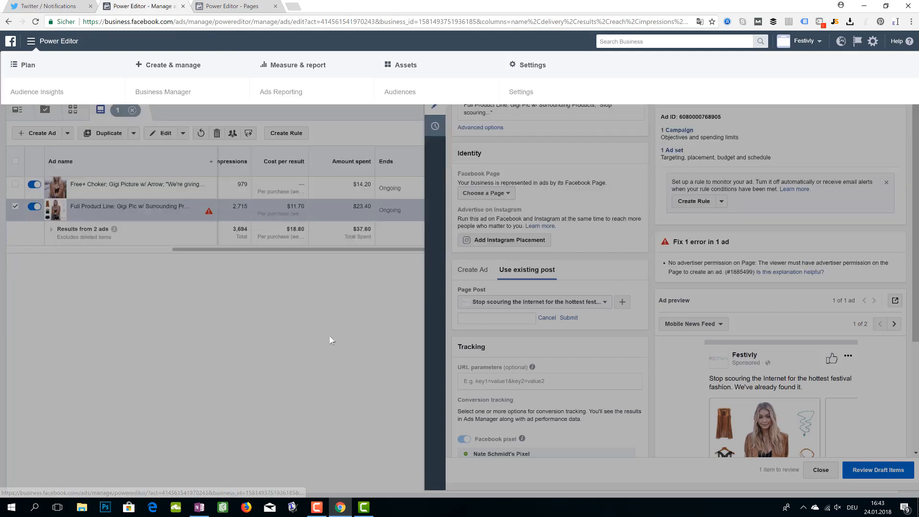
Review the Full Product Line ad's post selection, tracking settings and mobile preview, and close the ad editor.
scroll(793, 297, "down", 3)
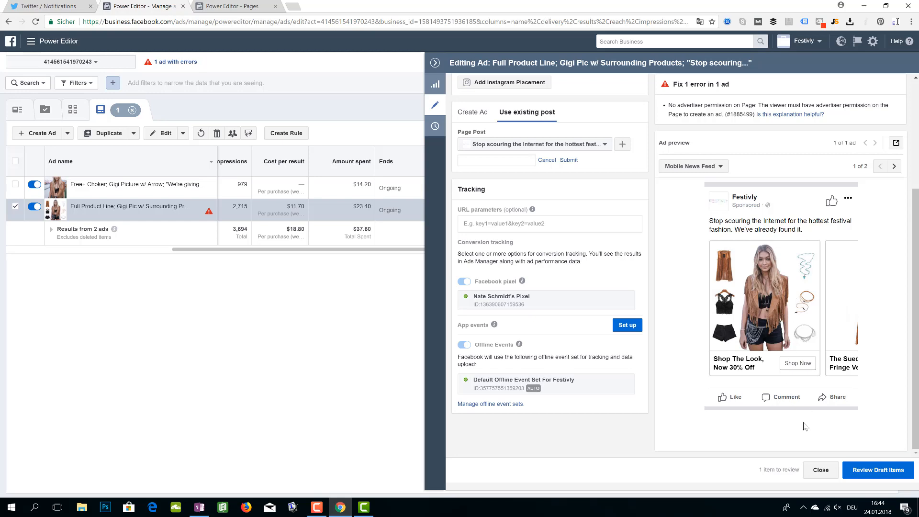
scroll(574, 386, "up", 1)
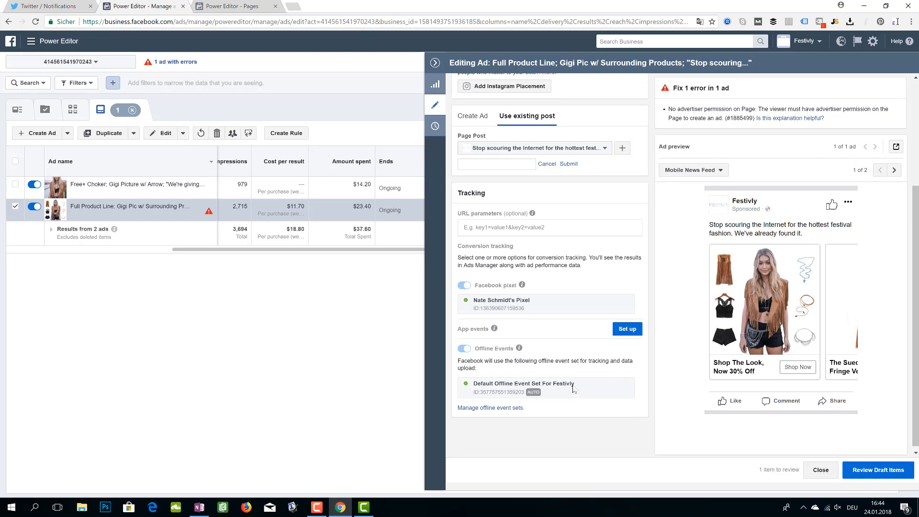
scroll(573, 388, "up", 3)
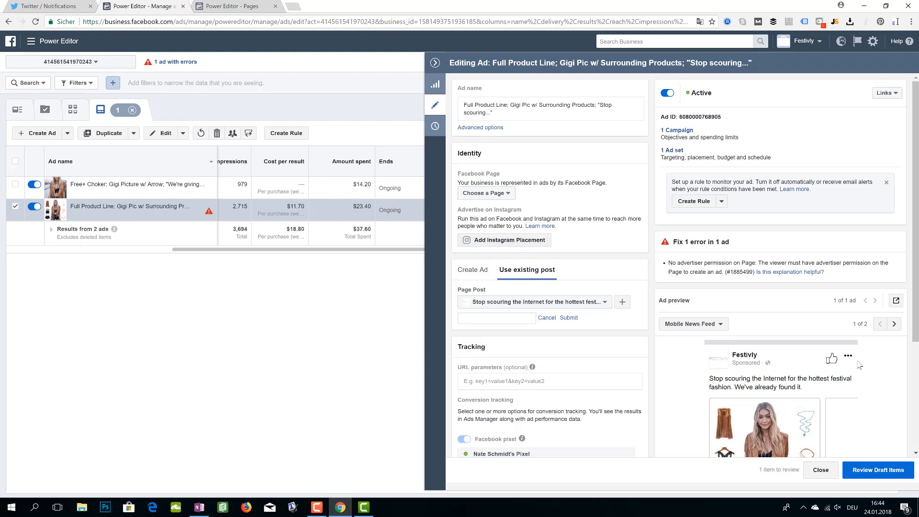
left_click(434, 63)
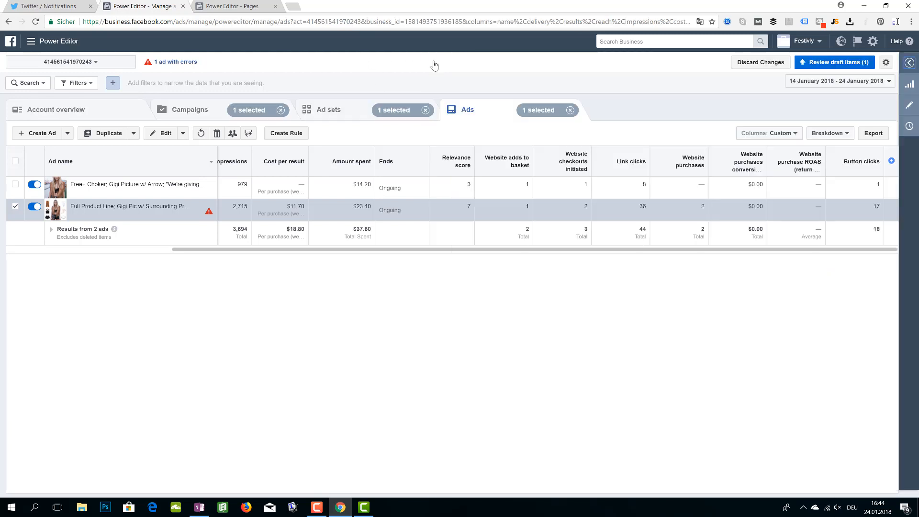
View the ads inside the Big 4 Festival Interest Instagram Story Only ad set and return to the ad set list.
left_click(334, 113)
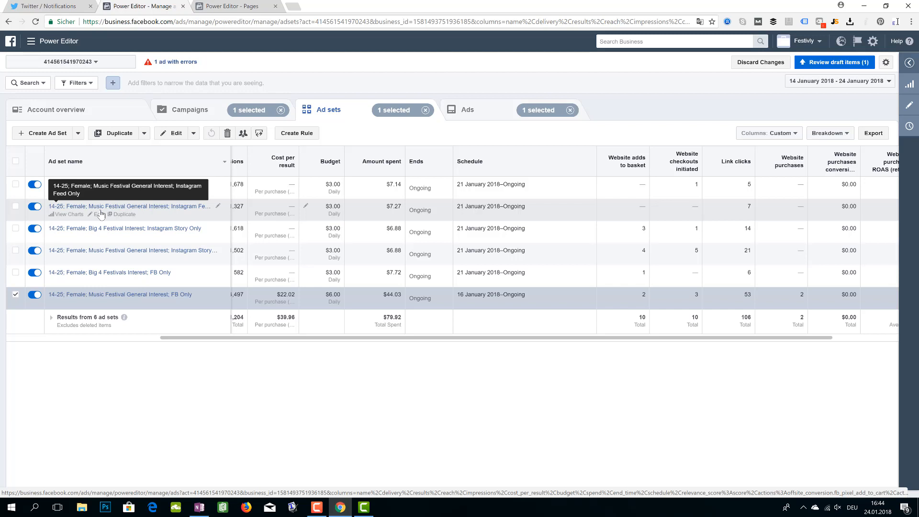
left_click(149, 229)
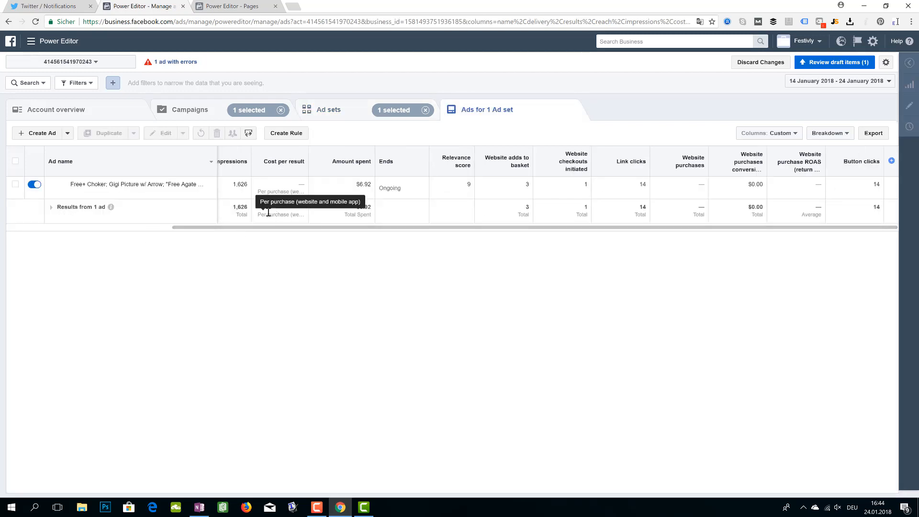
left_click(326, 110)
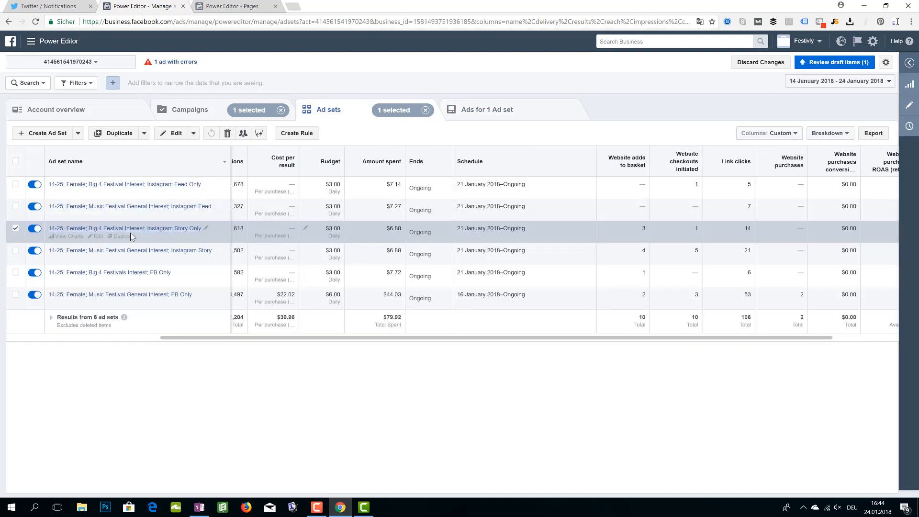
Open the Big 4 Festival Interest Instagram Story Only ad set for editing and examine its potential reach and matched interests.
left_click(99, 237)
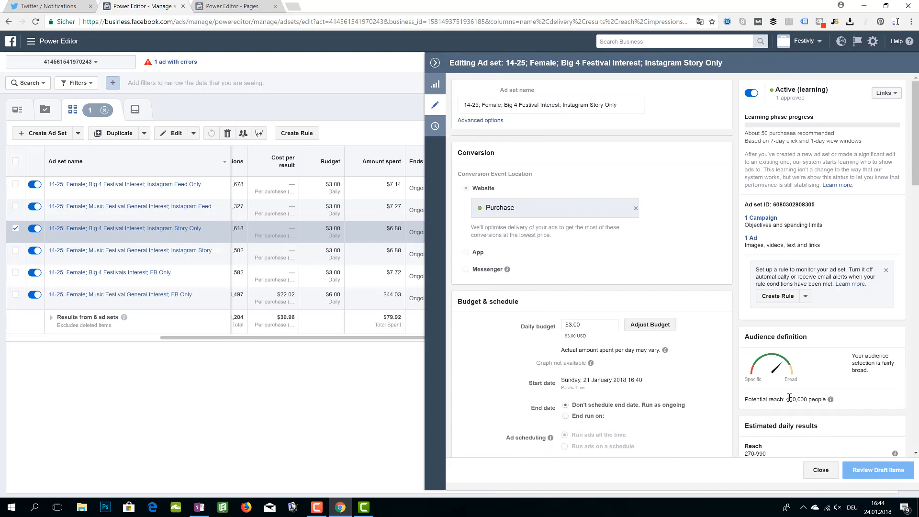
left_click_drag(789, 398, 810, 399)
scroll(716, 371, "down", 5)
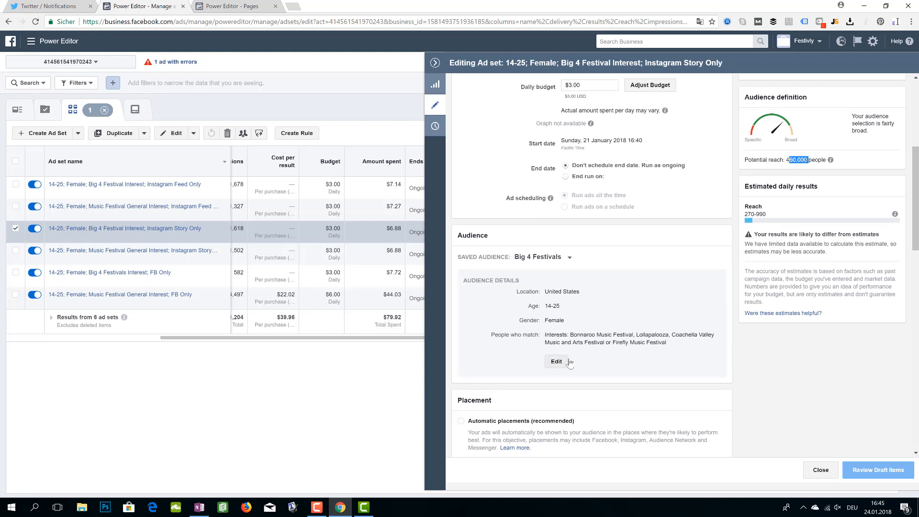
left_click_drag(675, 348, 584, 335)
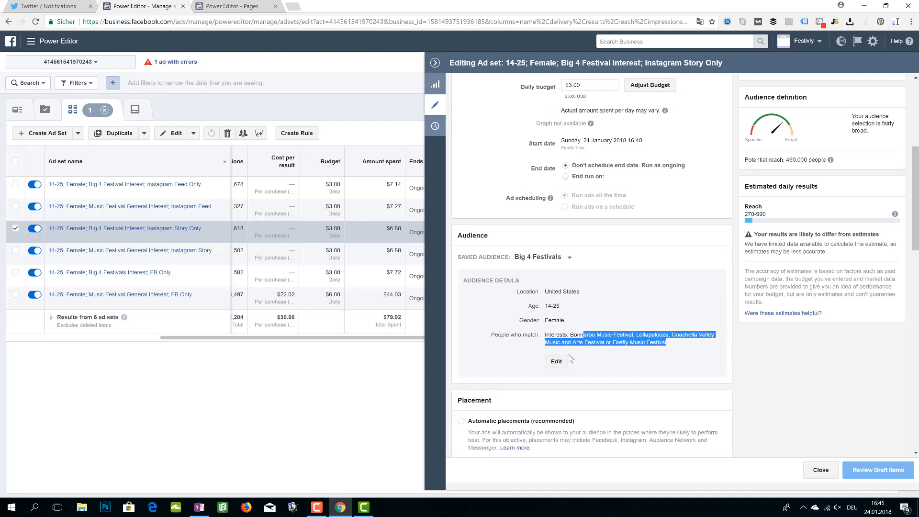
Open the Big 4 Festivals audience, inspect the sizes of its festival interests, and close it without updating.
left_click(557, 361)
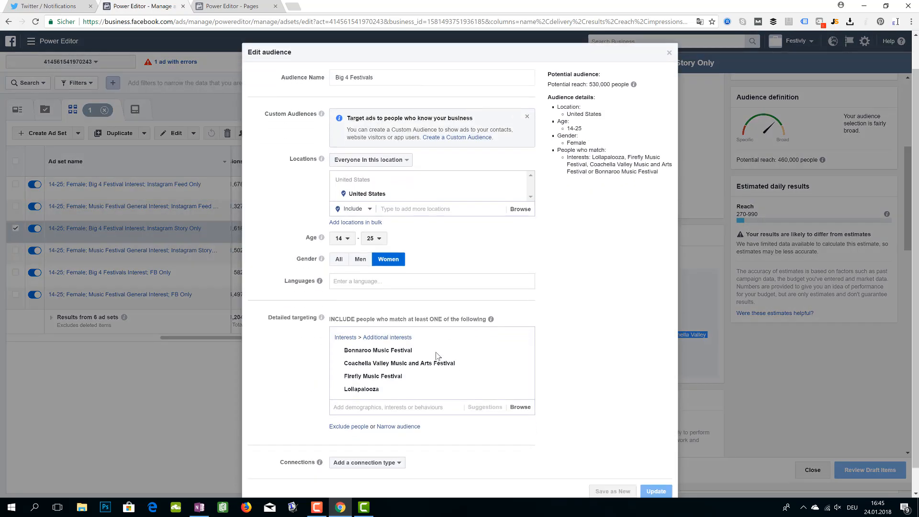
scroll(437, 357, "down", 1)
mouse_move(355, 328)
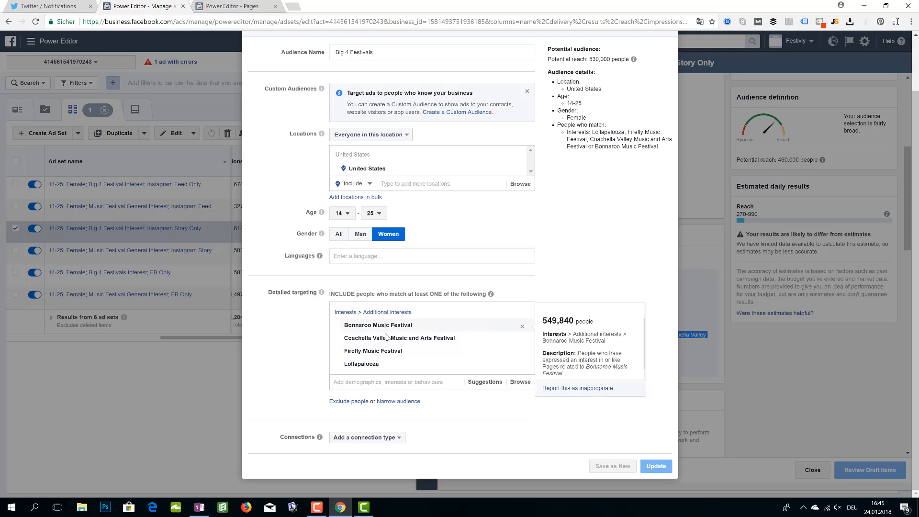
mouse_move(385, 344)
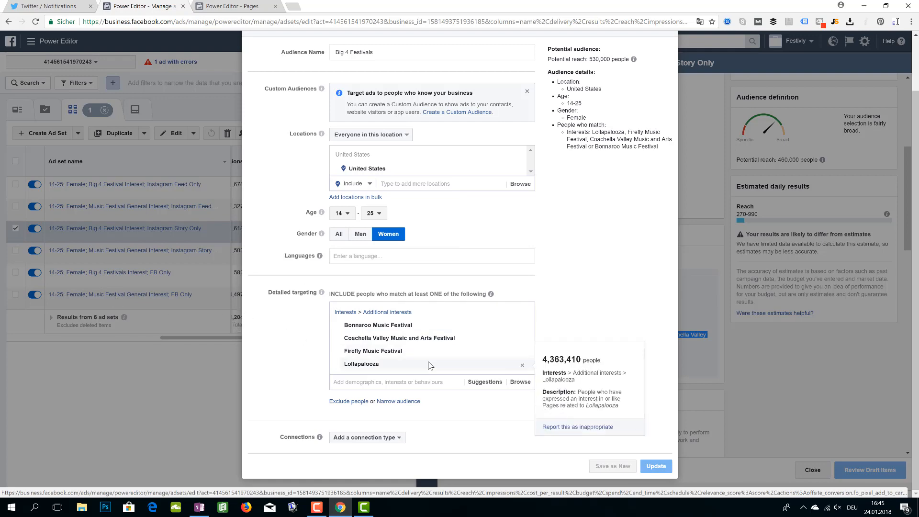
left_click(163, 364)
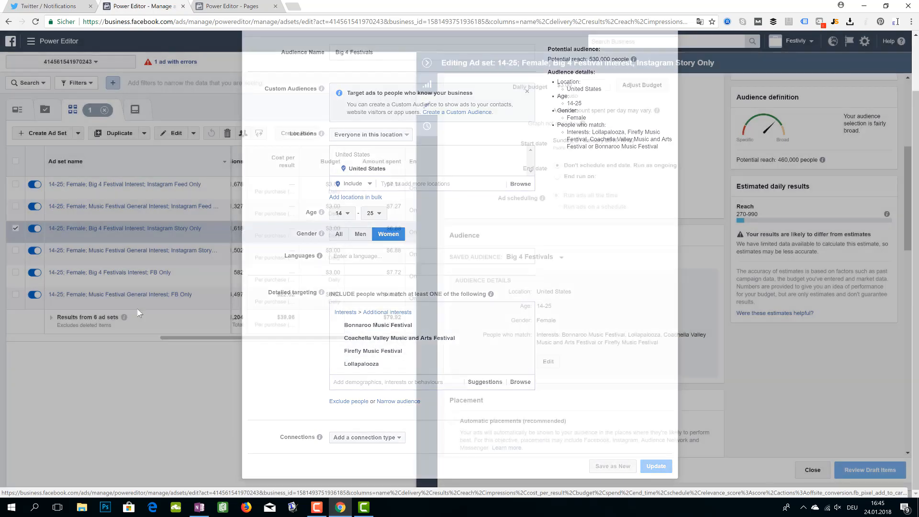
Try narrowing the FB Only ad set's music festival general audience to people also interested in Coachella Valley Music and Arts Festival.
left_click(124, 295)
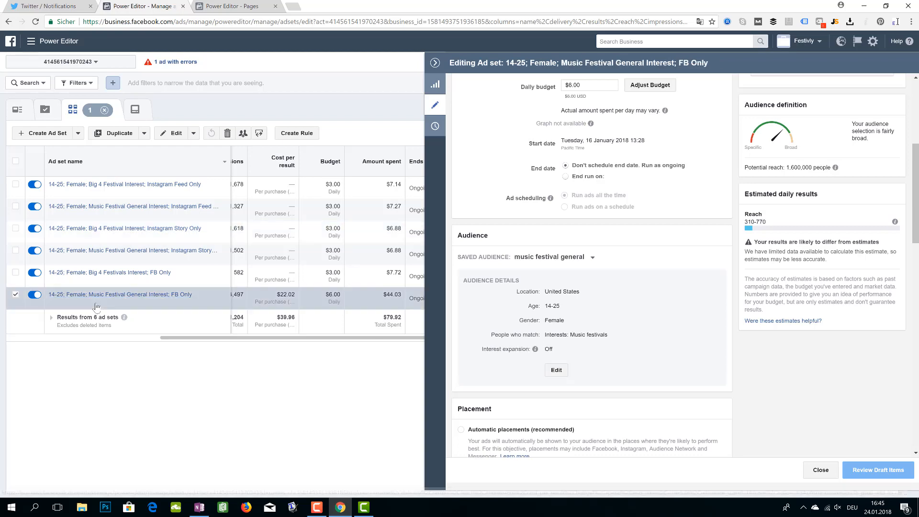
scroll(548, 342, "down", 1)
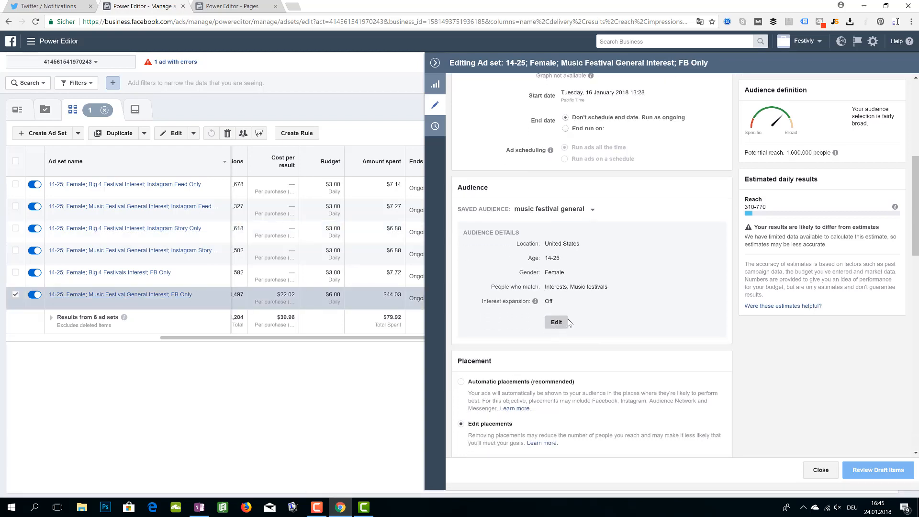
left_click(557, 322)
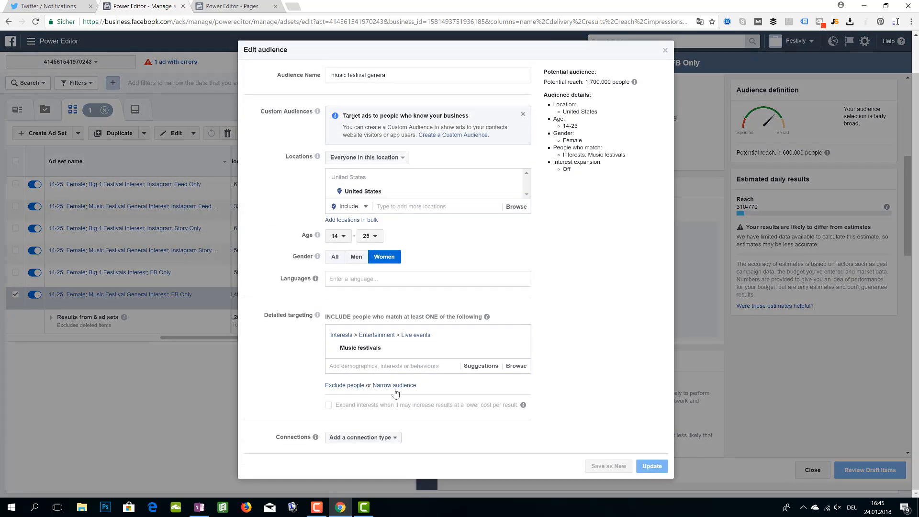
left_click(394, 385)
left_click(396, 404)
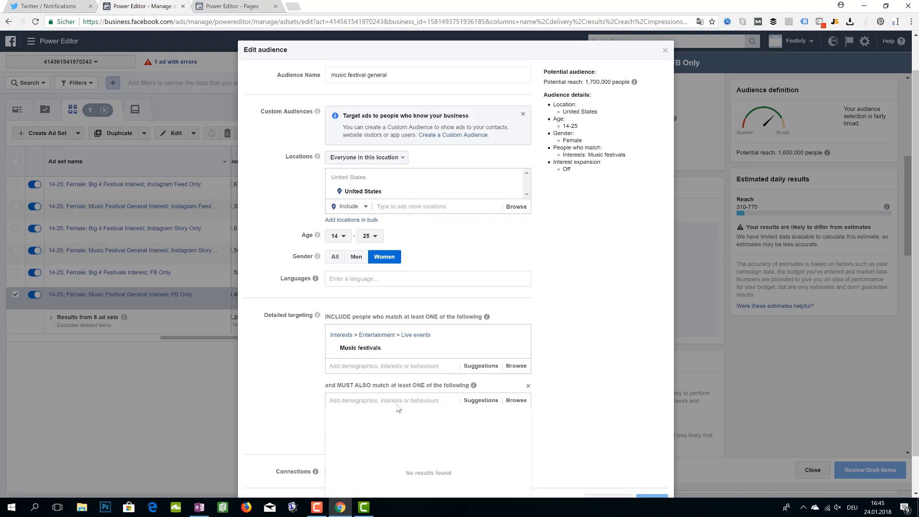
type("coache")
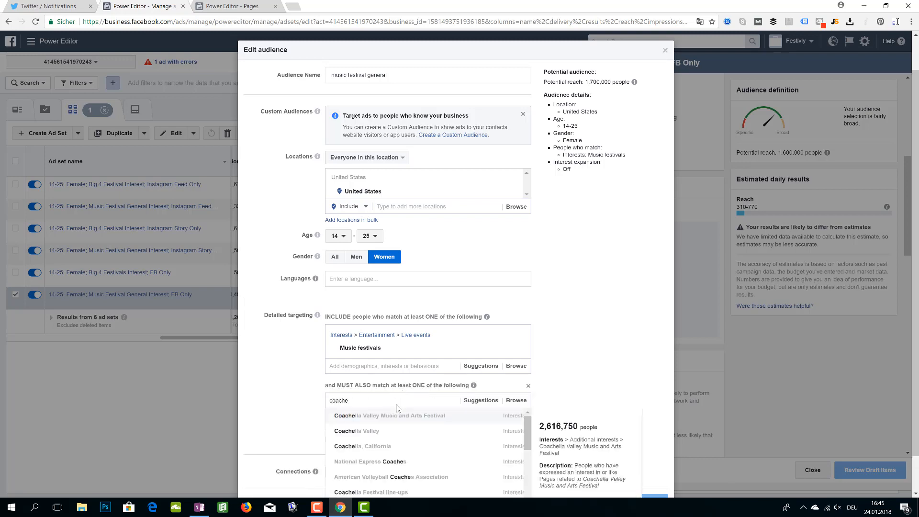
left_click(400, 418)
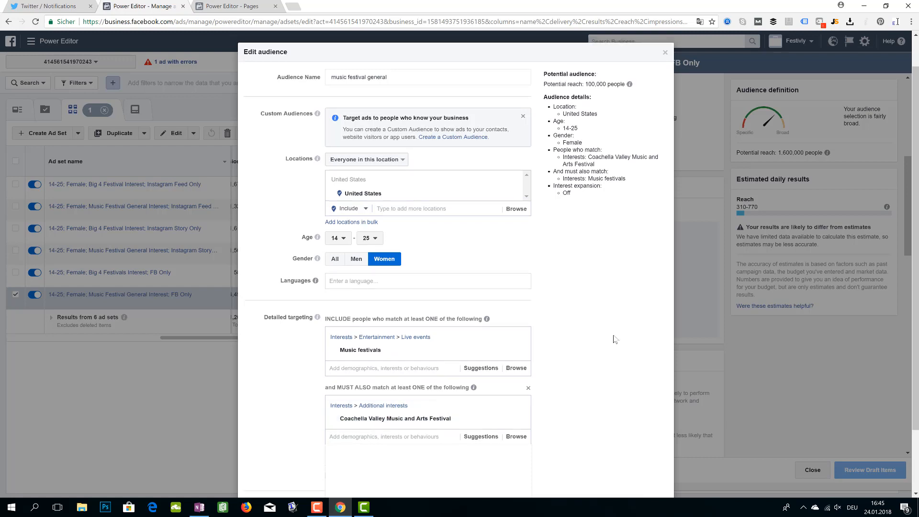
Compare the two targeting interests, remove the Coachella condition, and close the audience and ad set editors without updating.
scroll(590, 366, "down", 1)
scroll(591, 363, "up", 2)
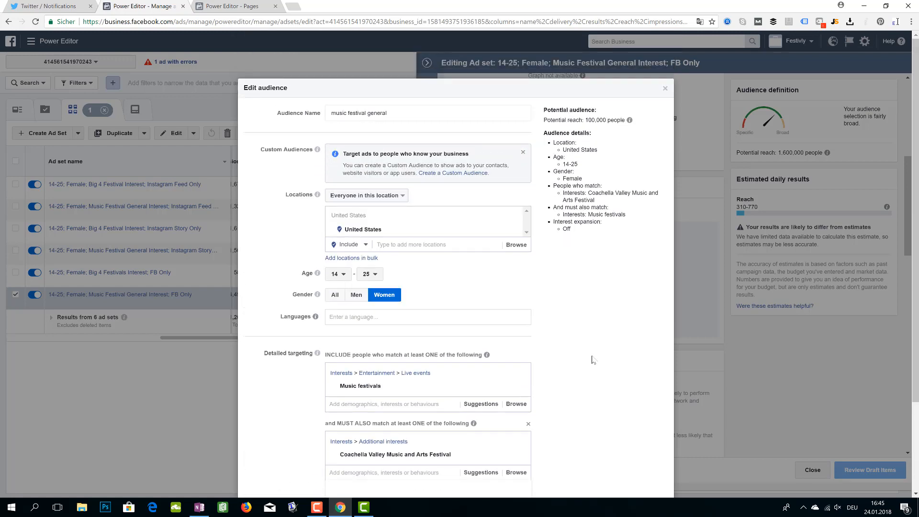
scroll(583, 376, "down", 1)
mouse_move(372, 342)
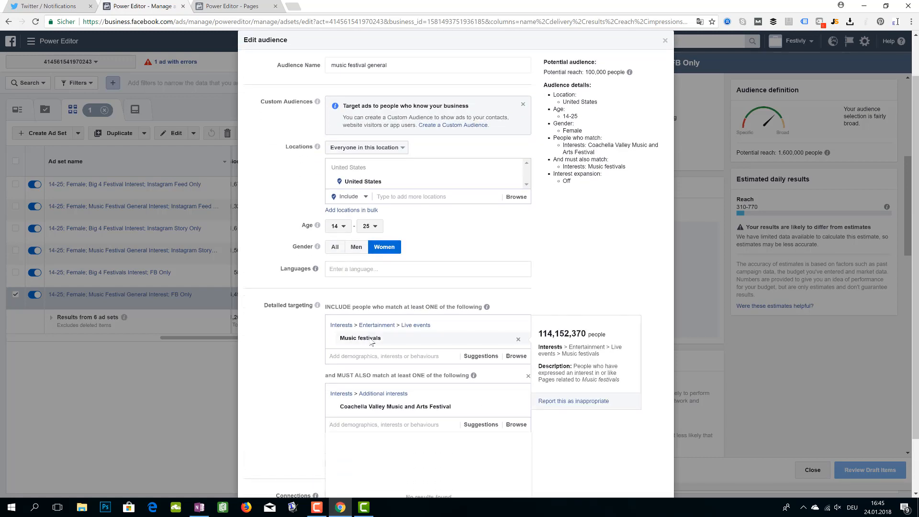
mouse_move(389, 409)
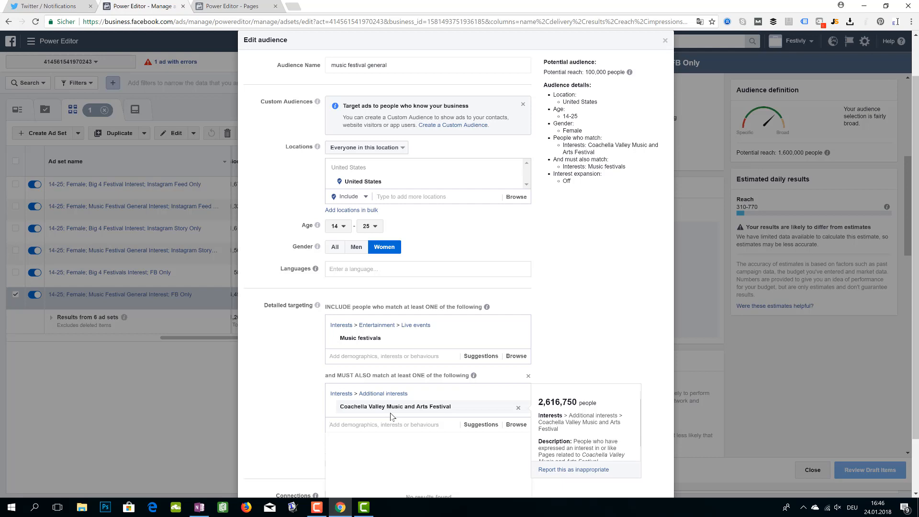
left_click(518, 407)
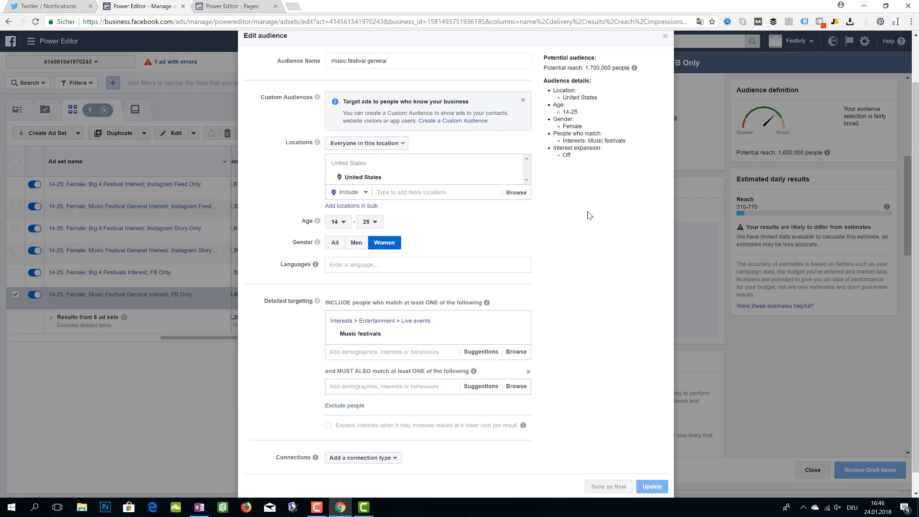
left_click(665, 89)
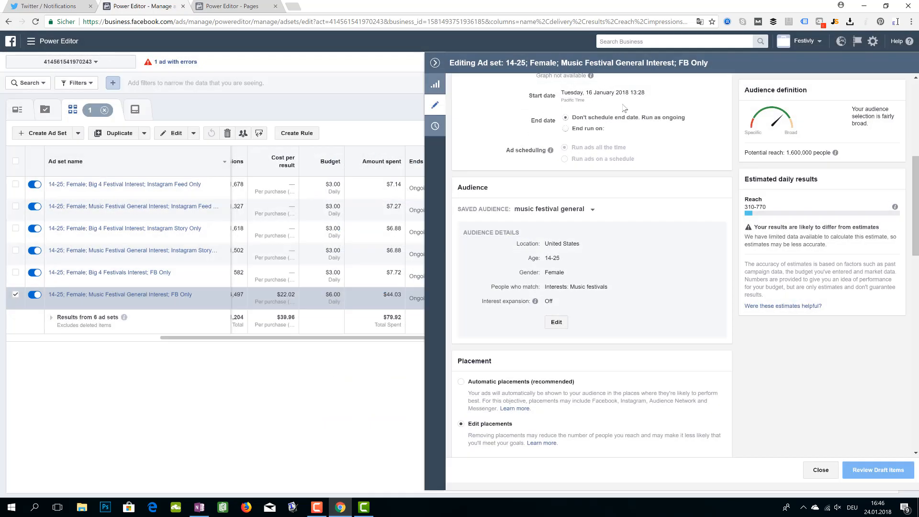
left_click(437, 63)
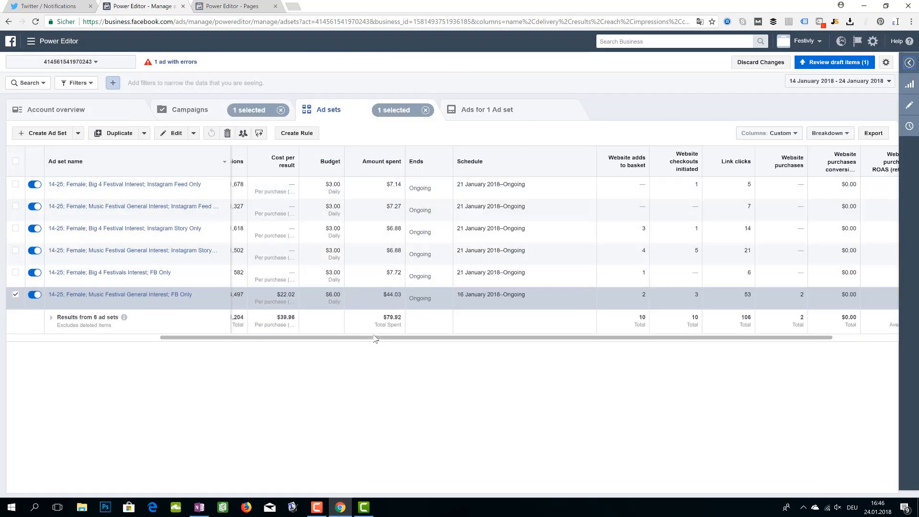
Review the ad sets' basket adds, checkouts, link clicks, purchases and button clicks in the performance table.
left_click_drag(376, 337, 417, 338)
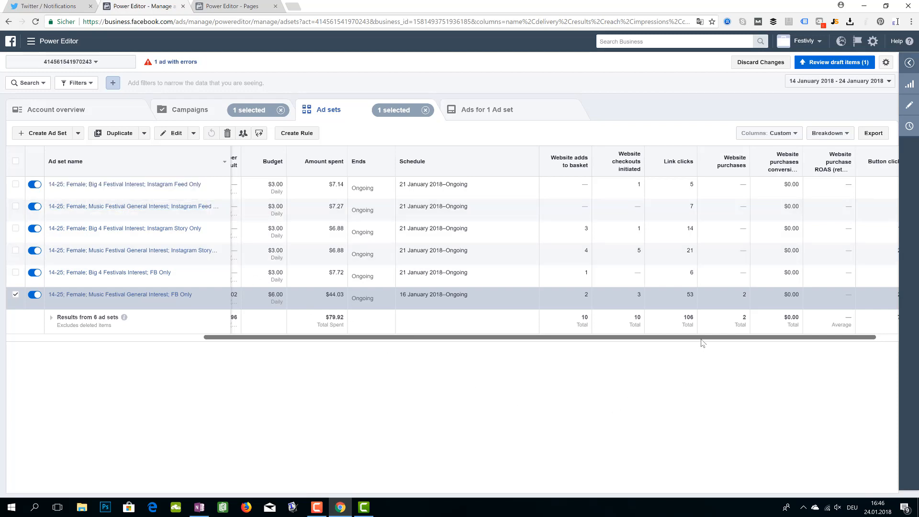
scroll(704, 343, "right", 2)
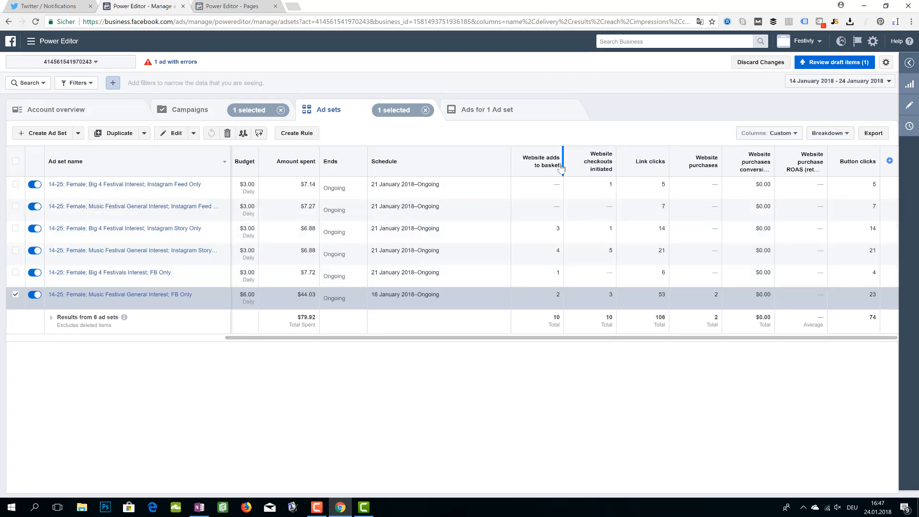
mouse_move(559, 168)
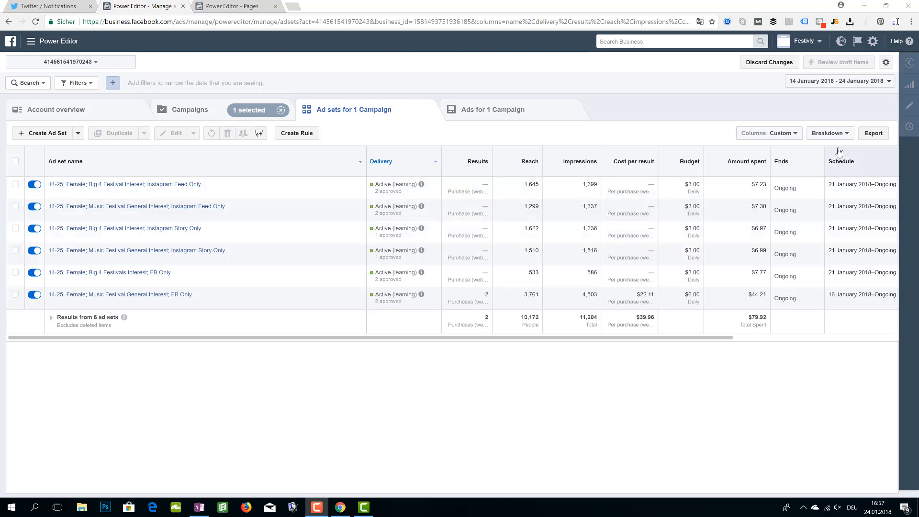
Break down the ad set results by delivery using Platform & device.
left_click(828, 134)
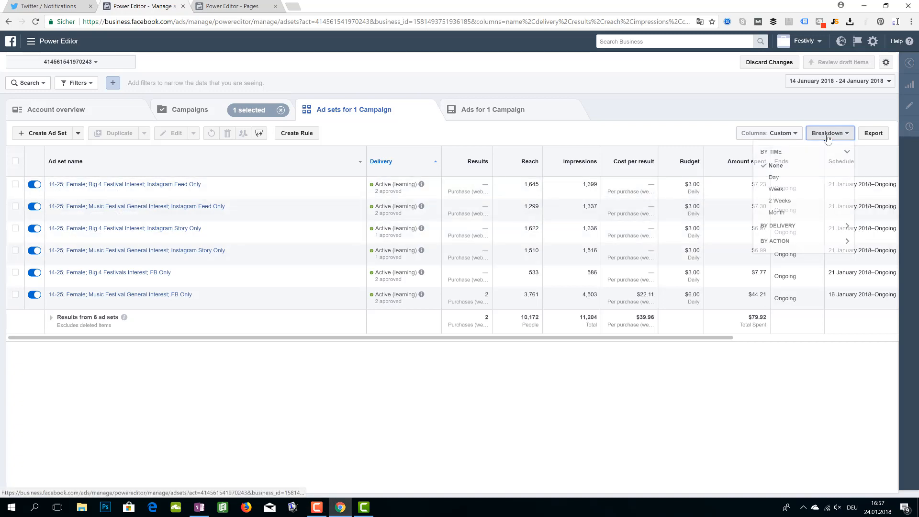
left_click(808, 227)
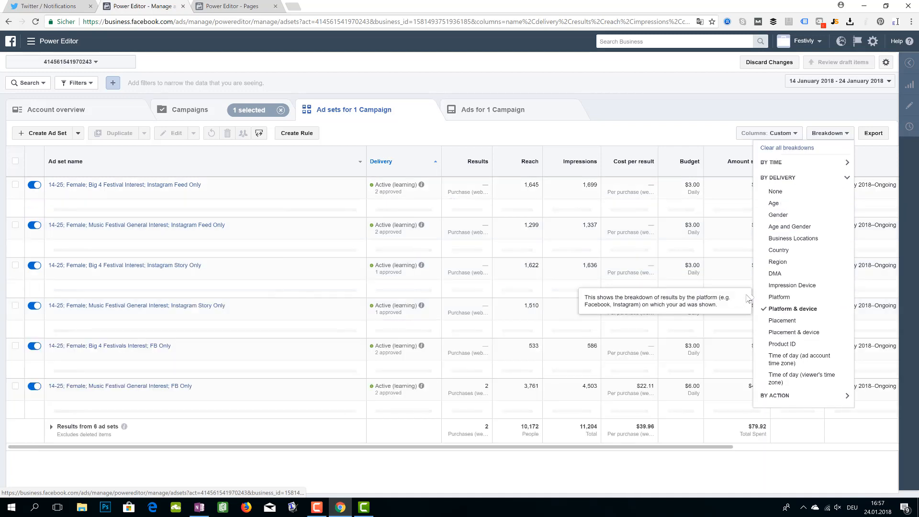
left_click(616, 141)
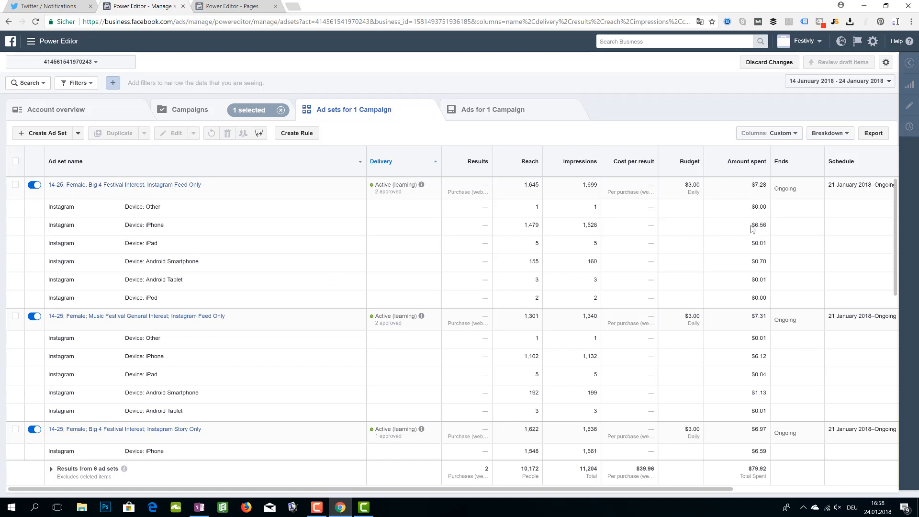
Compare the amount spent on iPhone and Android smartphones across the Instagram and Facebook ad sets.
left_click_drag(751, 229, 771, 232)
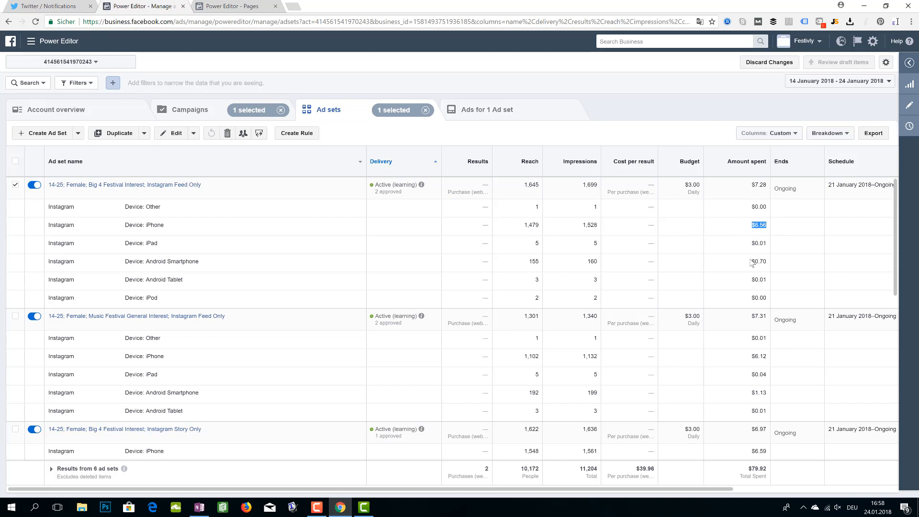
left_click_drag(750, 262, 769, 265)
left_click_drag(769, 231, 756, 232)
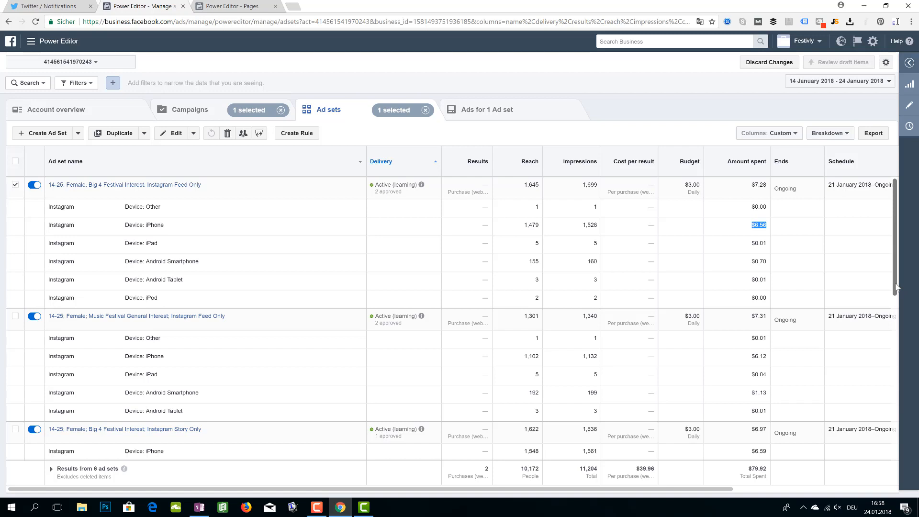
left_click_drag(897, 287, 901, 286)
scroll(476, 373, "down", 4)
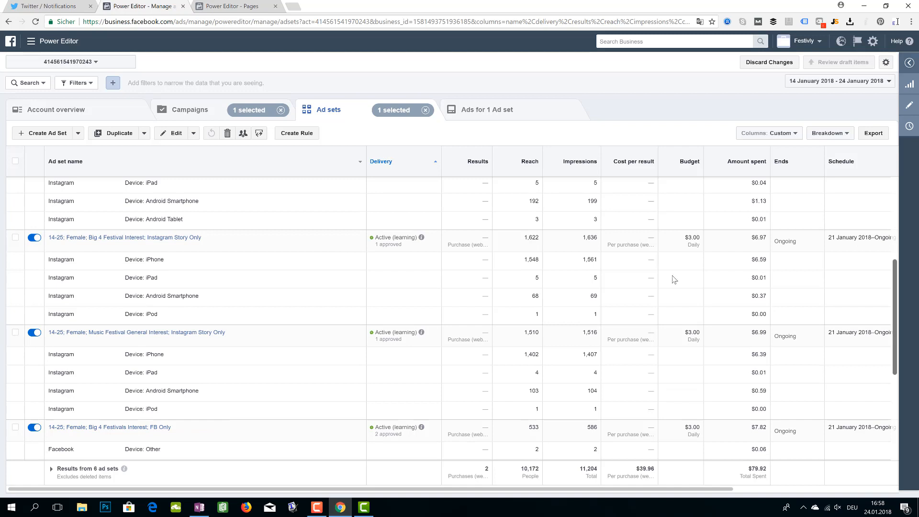
scroll(689, 306, "down", 2)
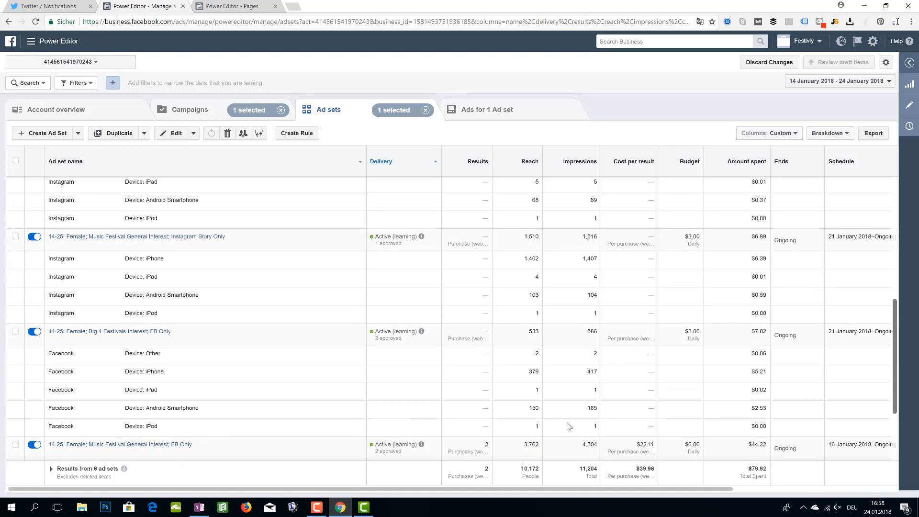
scroll(568, 427, "down", 2)
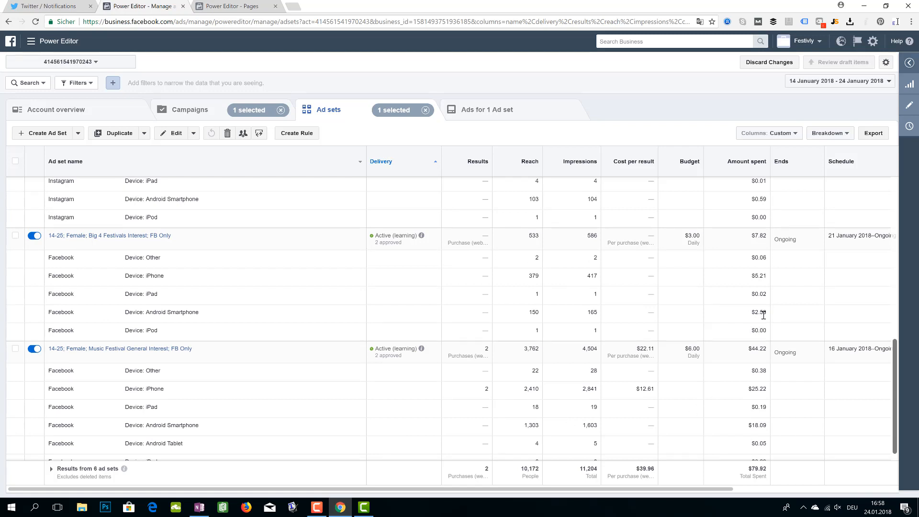
scroll(763, 314, "down", 1)
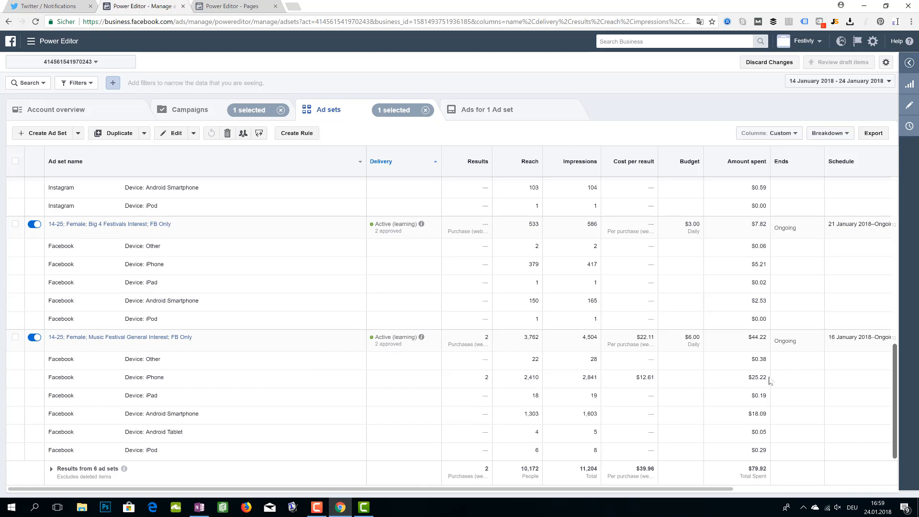
Examine spend, results and cost per result by device in the Music Festival General Interest FB Only ad set.
left_click_drag(766, 414, 746, 415)
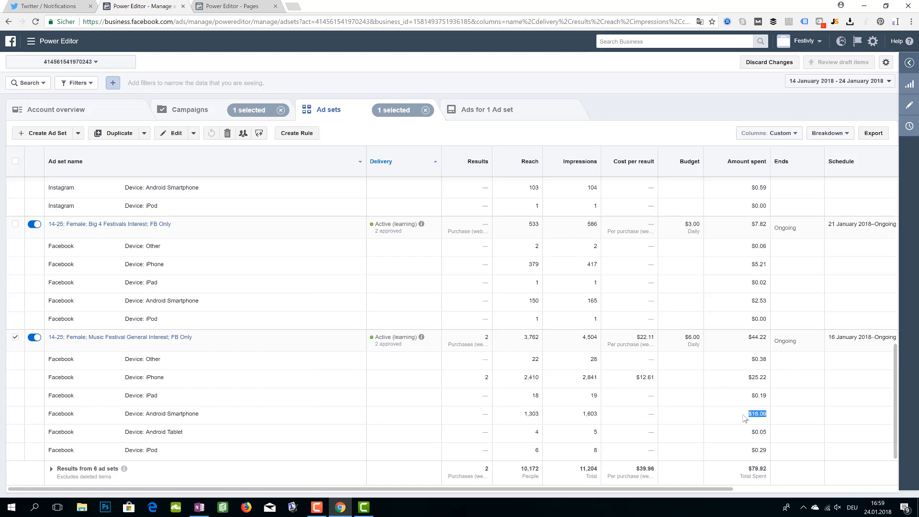
triple_click(758, 380)
left_click_drag(471, 377, 662, 382)
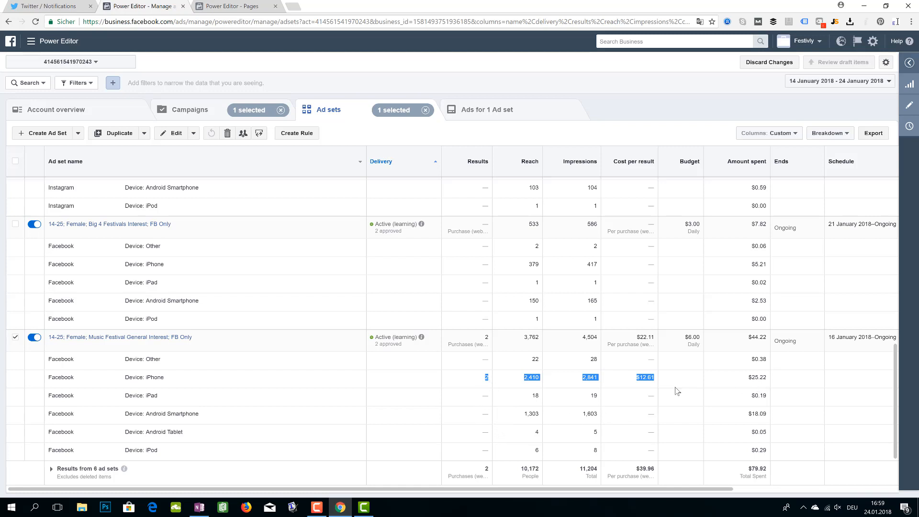
left_click(494, 383)
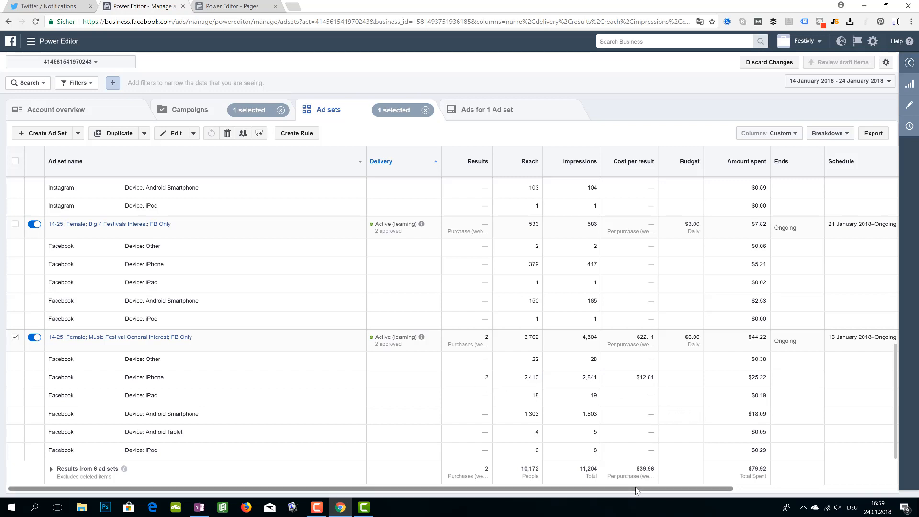
left_click_drag(660, 489, 617, 462)
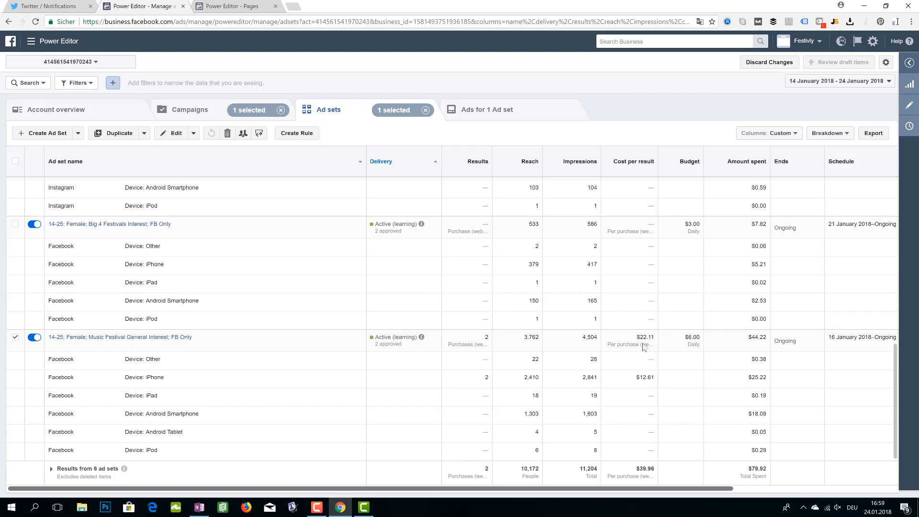
Customise the table columns to add Link clicks and Button clicks, and apply the selection.
left_click(793, 136)
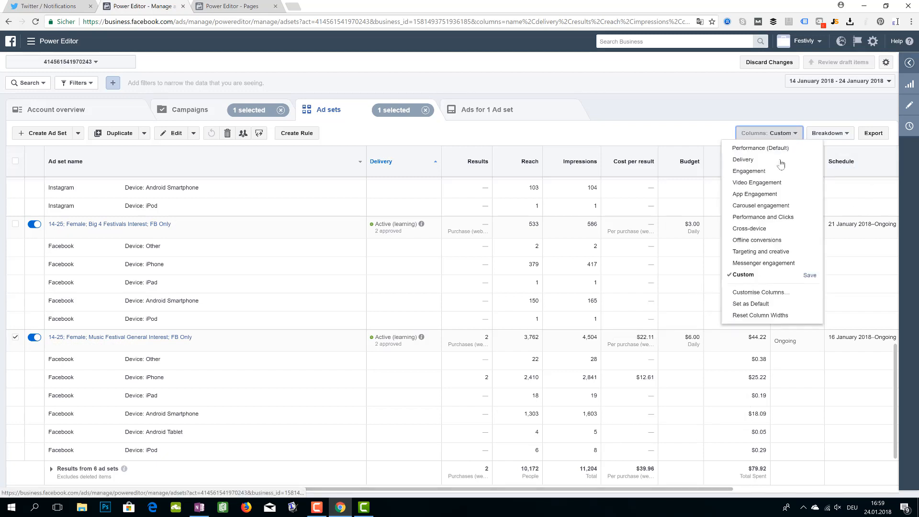
left_click(756, 294)
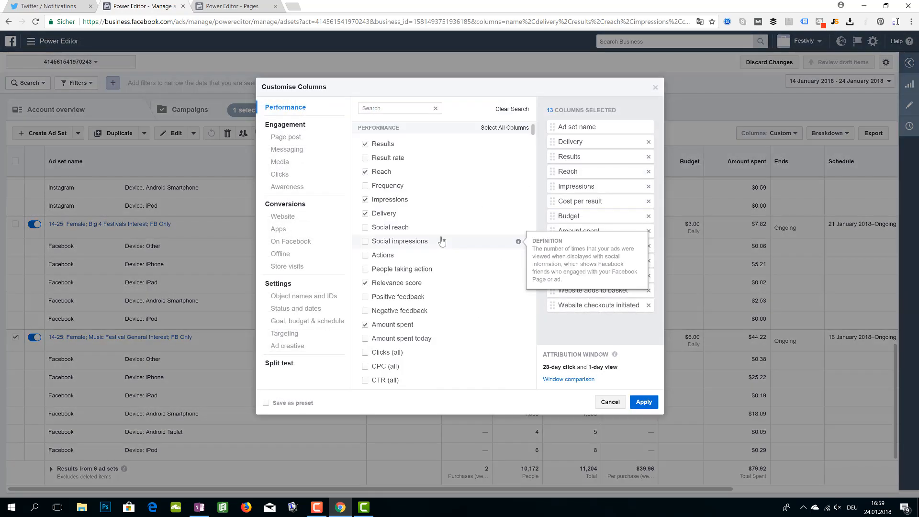
left_click(283, 217)
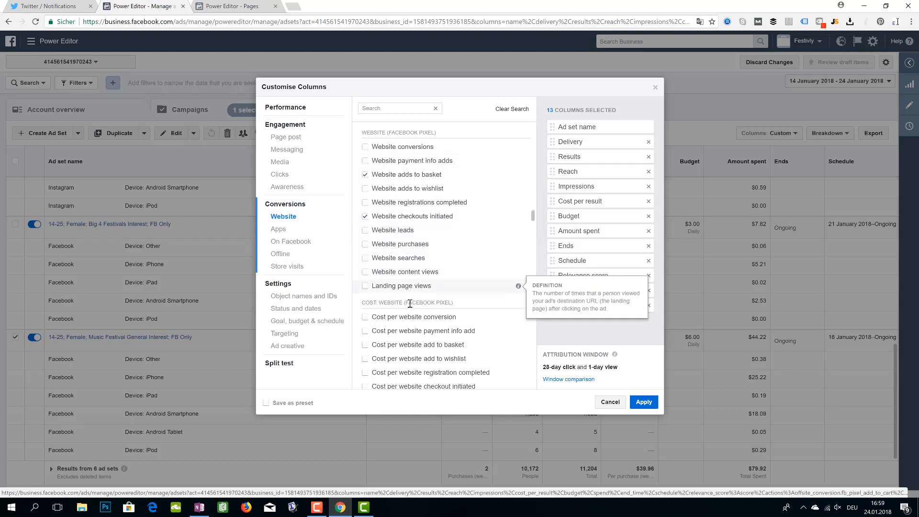
scroll(409, 307, "down", 2)
scroll(409, 307, "up", 10)
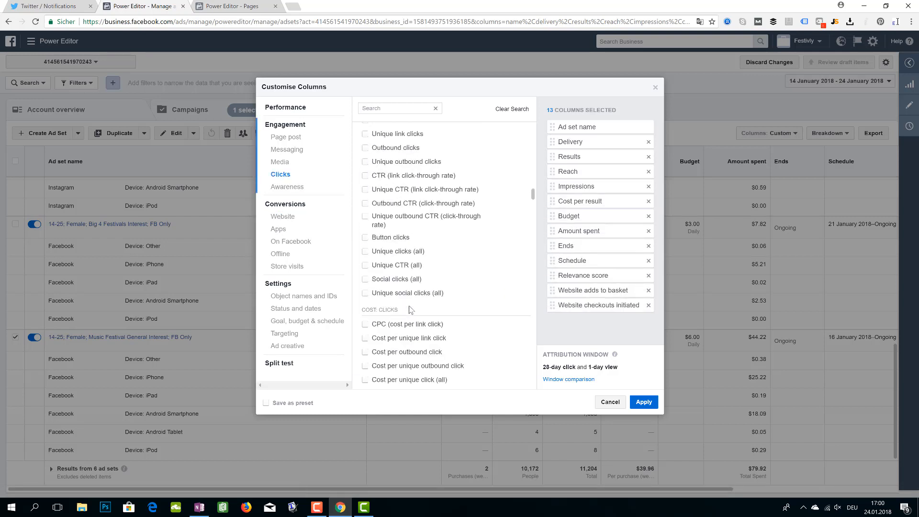
scroll(414, 291, "up", 2)
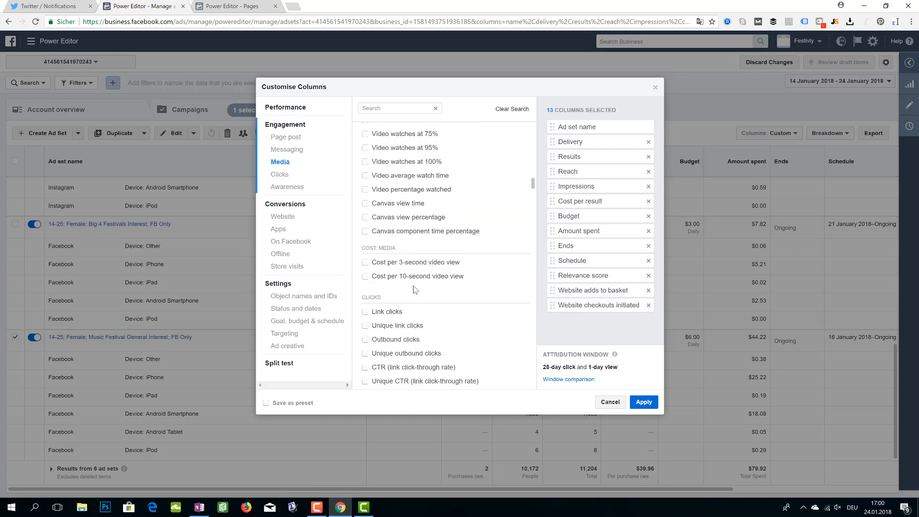
left_click(296, 137)
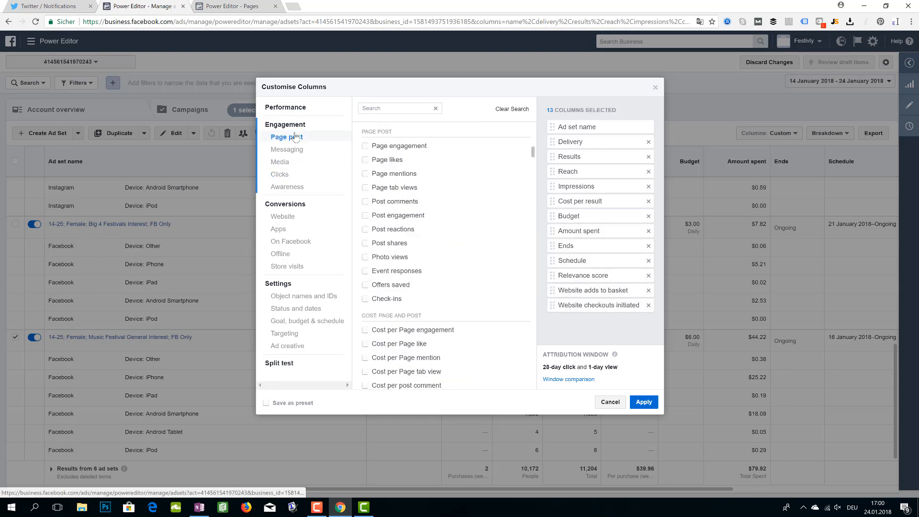
left_click(287, 174)
mouse_move(404, 205)
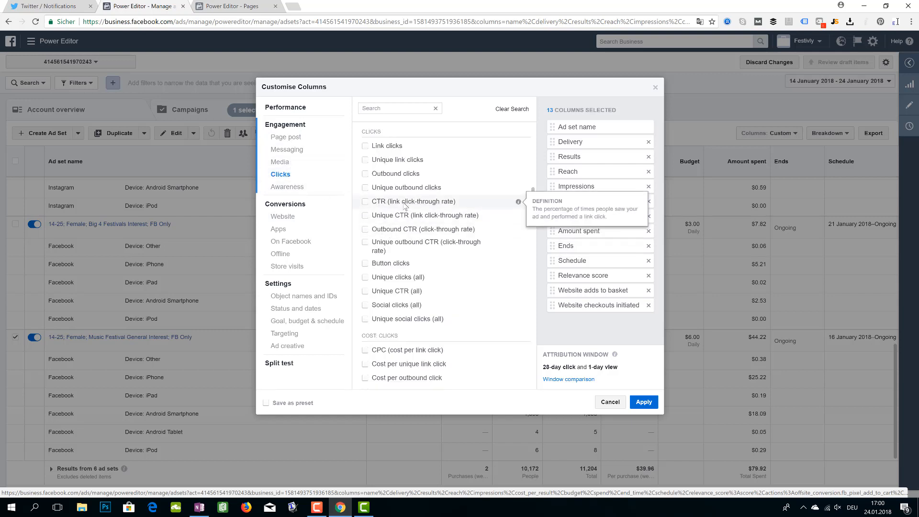
left_click(382, 147)
left_click(397, 264)
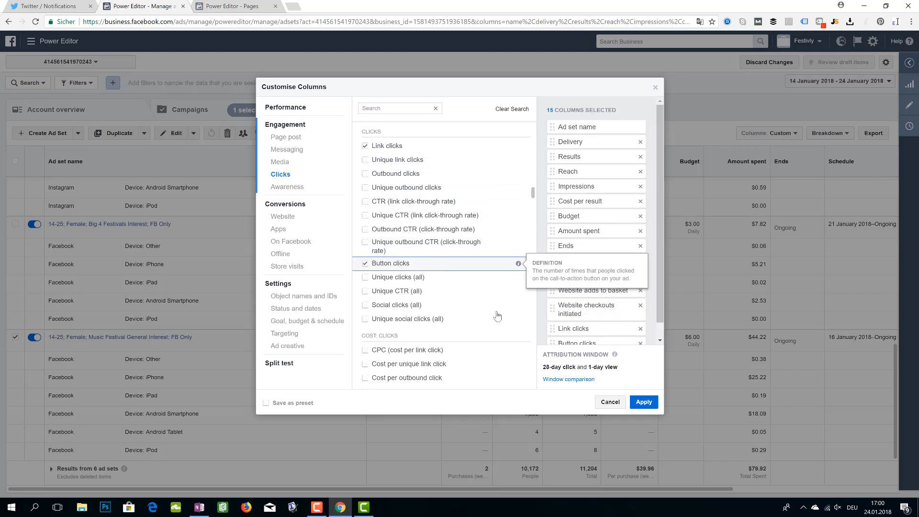
left_click(644, 402)
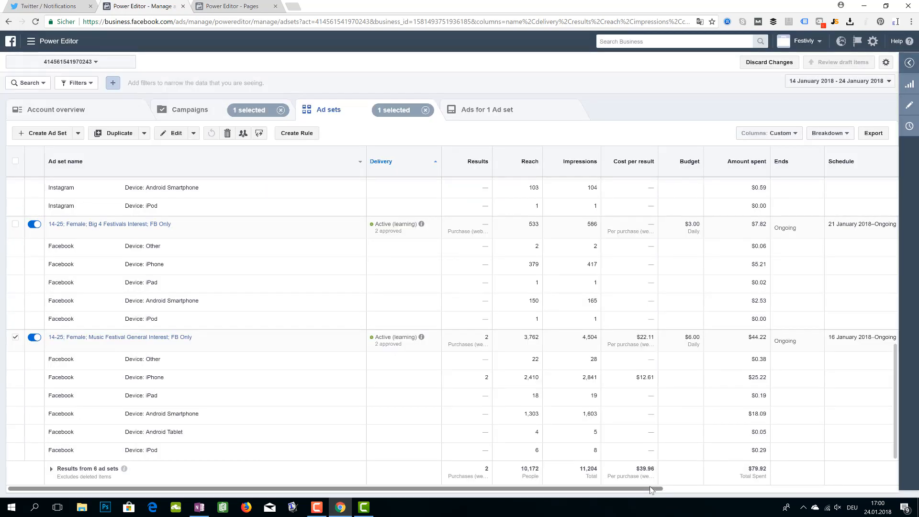
Compare link clicks and basket adds between iPhone and Android smartphones in the Music Festival General Interest FB Only ad set.
left_click_drag(650, 487, 902, 472)
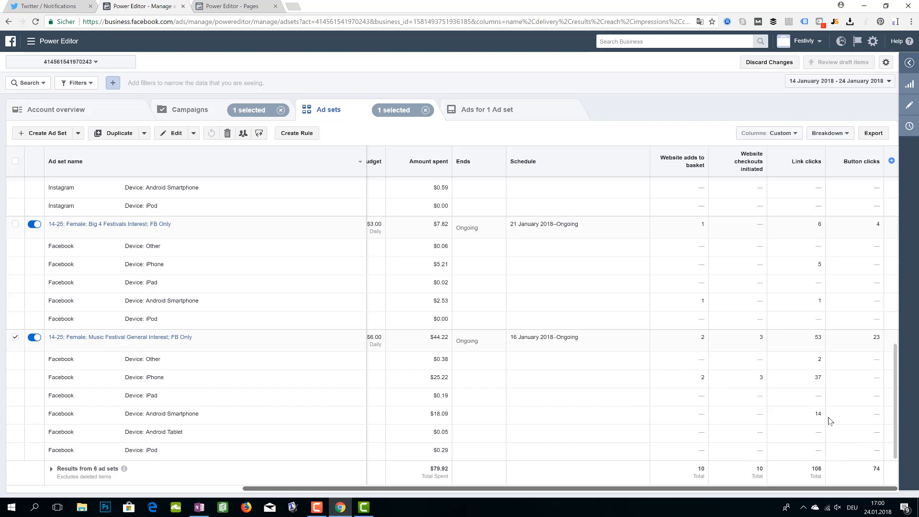
left_click_drag(825, 420, 816, 416)
left_click(808, 417)
double_click(703, 378)
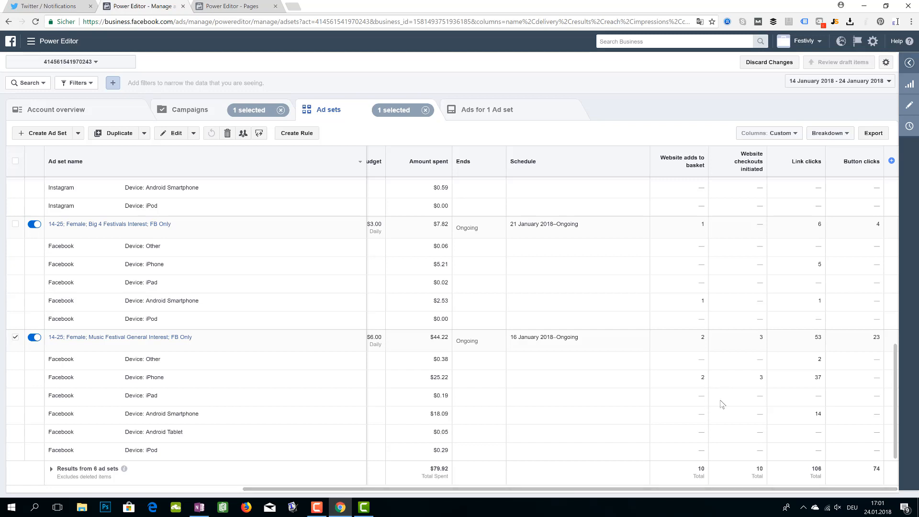
double_click(705, 415)
left_click_drag(708, 378, 702, 377)
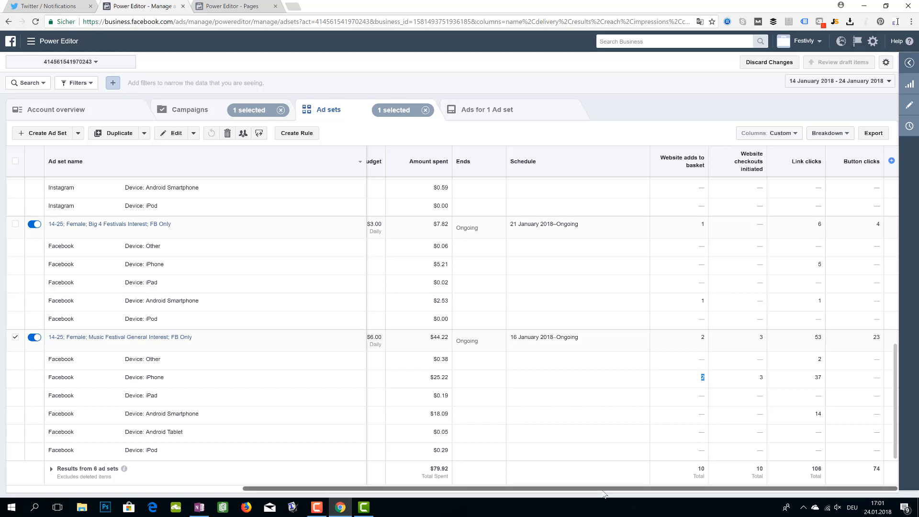
left_click_drag(604, 493, 437, 484)
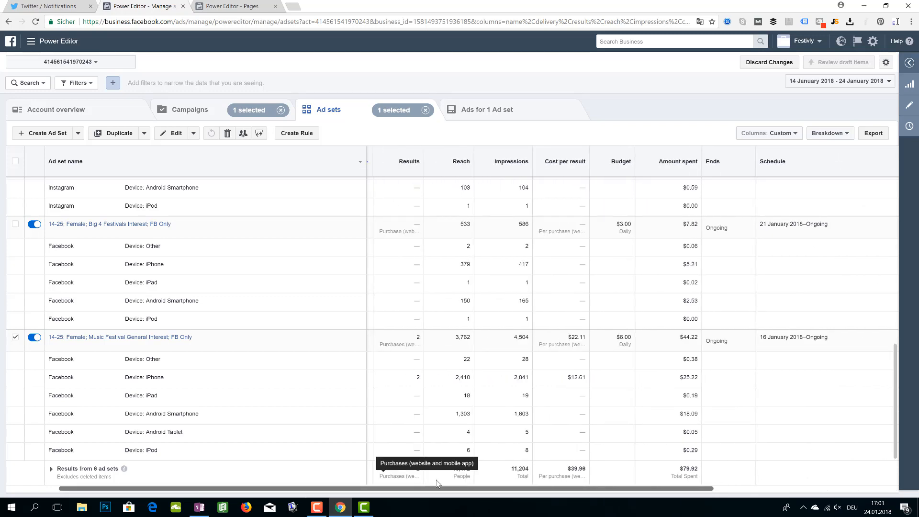
scroll(287, 369, "up", 10)
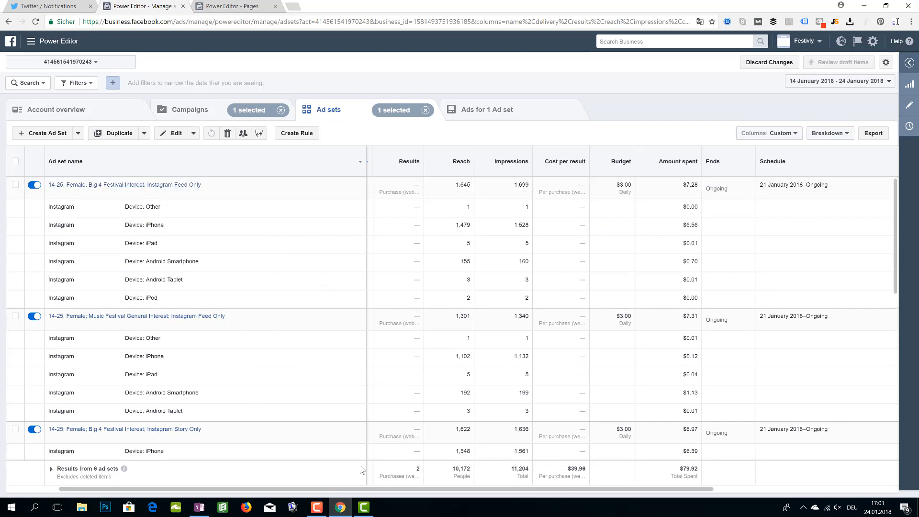
left_click_drag(397, 492, 248, 493)
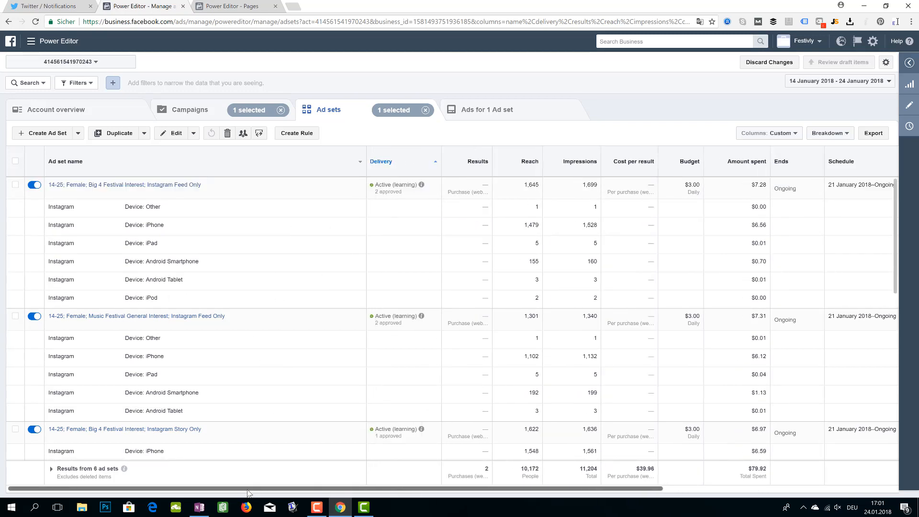